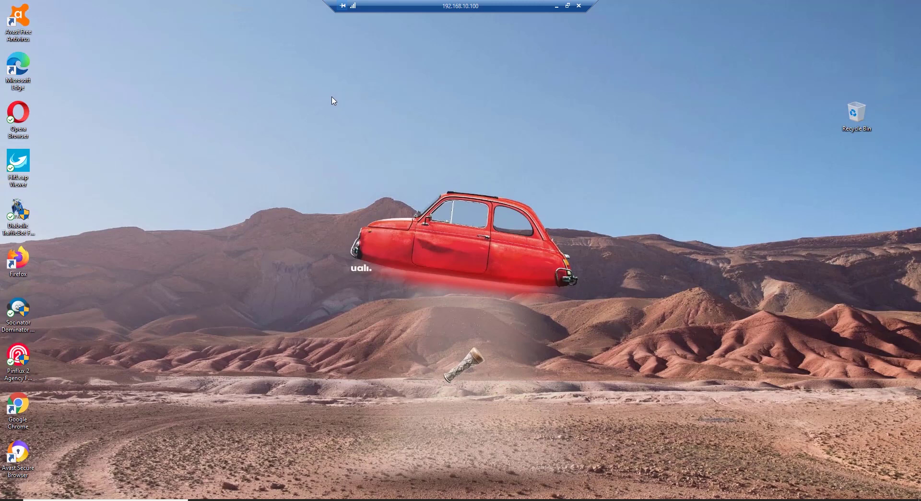
- Open the Pinterest Analytics overview, reload it and scroll to the date range
{"action": "left_click", "coordinate": [556, 7]}
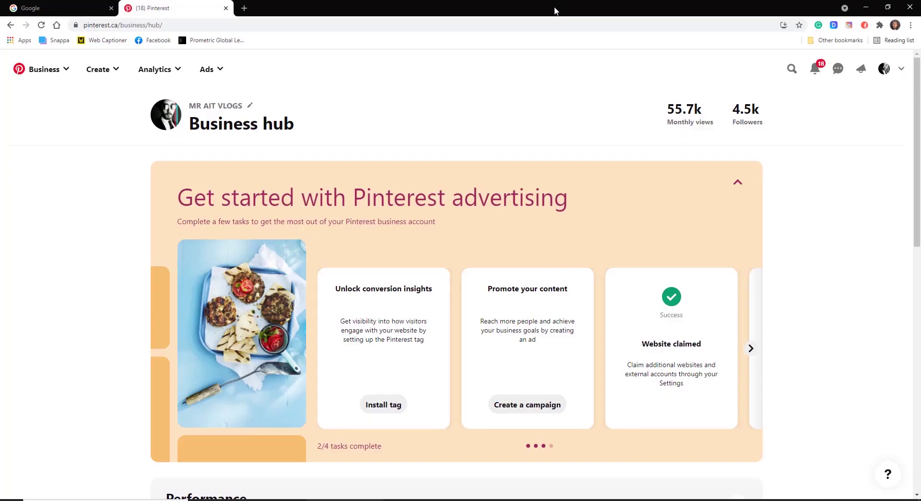
{"action": "left_click", "coordinate": [144, 75]}
{"action": "left_click", "coordinate": [142, 97]}
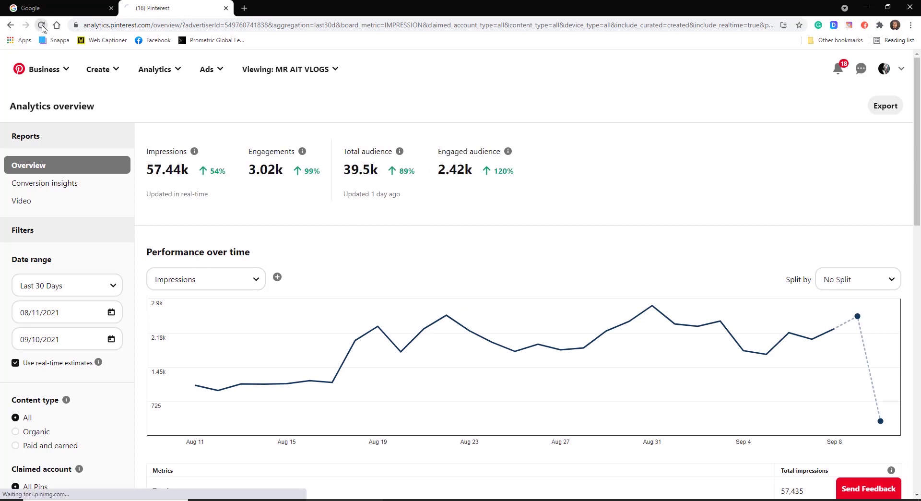
{"action": "left_click", "coordinate": [41, 26]}
{"action": "scroll", "coordinate": [148, 118], "scroll_direction": "down", "scroll_amount": 2}
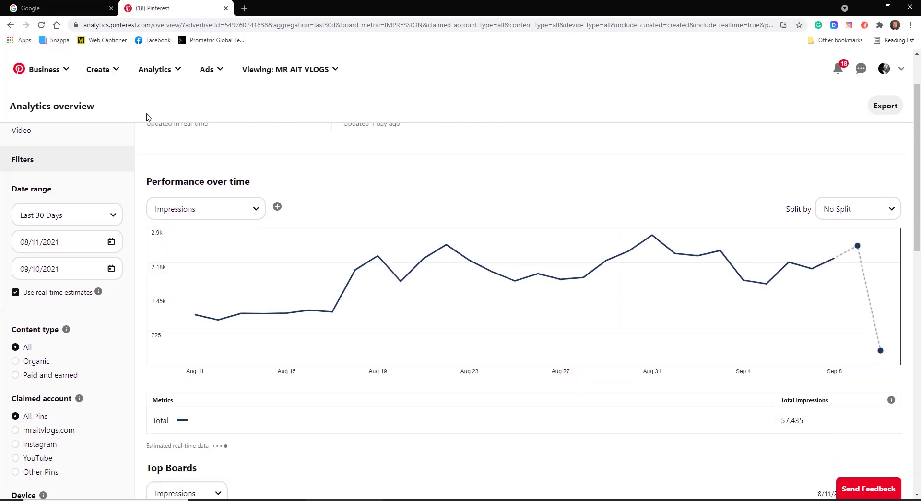
{"action": "scroll", "coordinate": [147, 118], "scroll_direction": "down", "scroll_amount": 1}
- Set the custom start date to March 21, 2020, keeping 09/10/2021 as the end date
{"action": "left_click", "coordinate": [112, 216]}
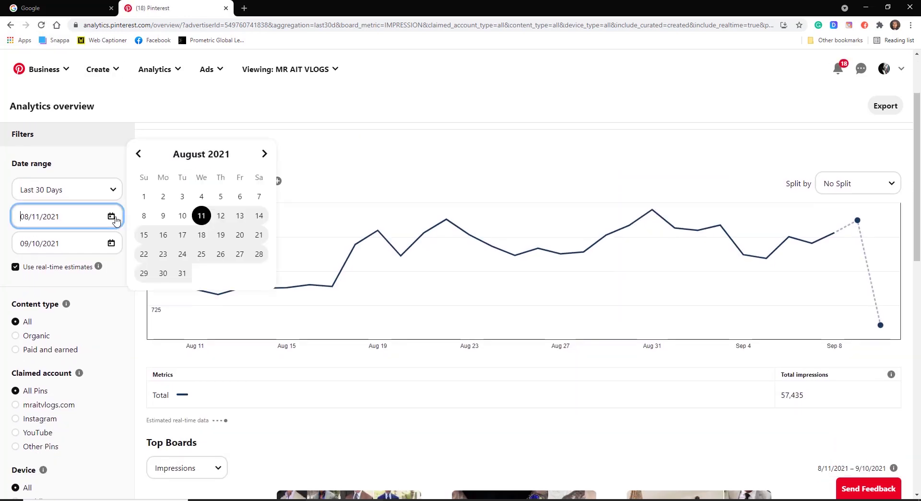
{"action": "left_click", "coordinate": [139, 154]}
{"action": "left_click", "coordinate": [140, 153]}
{"action": "left_click", "coordinate": [139, 153]}
{"action": "left_click", "coordinate": [139, 154]}
{"action": "left_click", "coordinate": [139, 154]}
{"action": "left_click", "coordinate": [139, 153]}
{"action": "left_click", "coordinate": [139, 154]}
{"action": "left_click", "coordinate": [139, 153]}
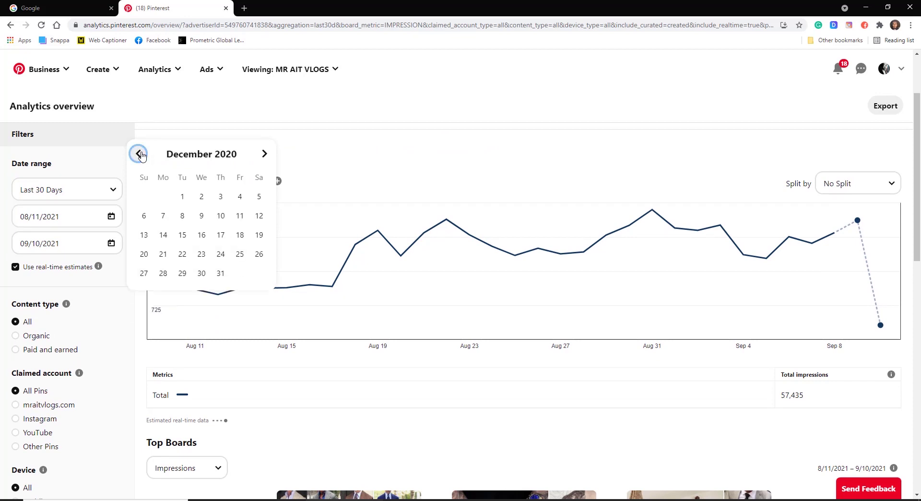
{"action": "left_click", "coordinate": [139, 154]}
{"action": "left_click", "coordinate": [139, 153]}
{"action": "left_click", "coordinate": [139, 154]}
{"action": "left_click", "coordinate": [140, 153]}
{"action": "left_click", "coordinate": [139, 153]}
{"action": "left_click", "coordinate": [139, 153]}
{"action": "left_click", "coordinate": [139, 153]}
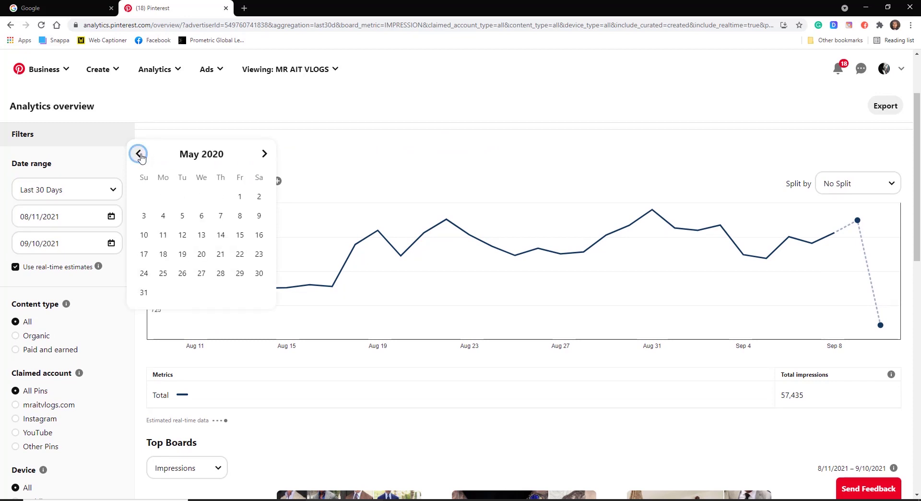
{"action": "left_click", "coordinate": [139, 153]}
{"action": "left_click", "coordinate": [139, 154]}
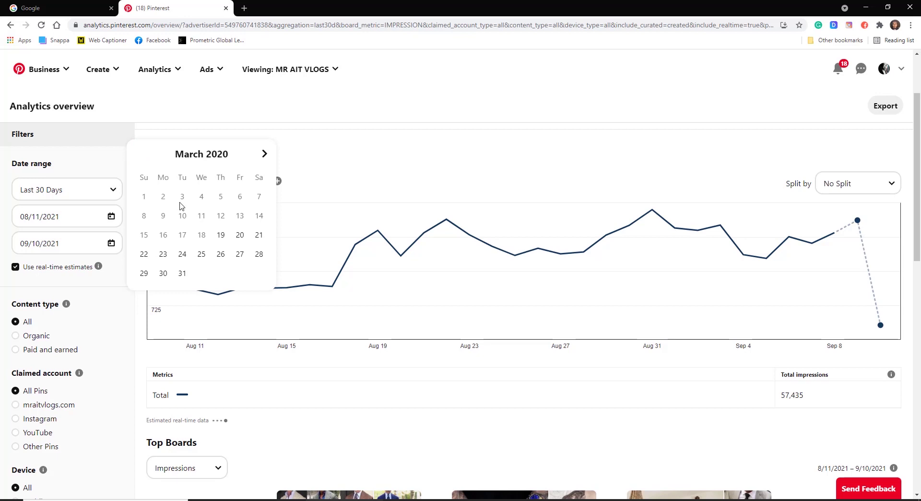
{"action": "left_click", "coordinate": [259, 235]}
{"action": "left_click", "coordinate": [111, 243]}
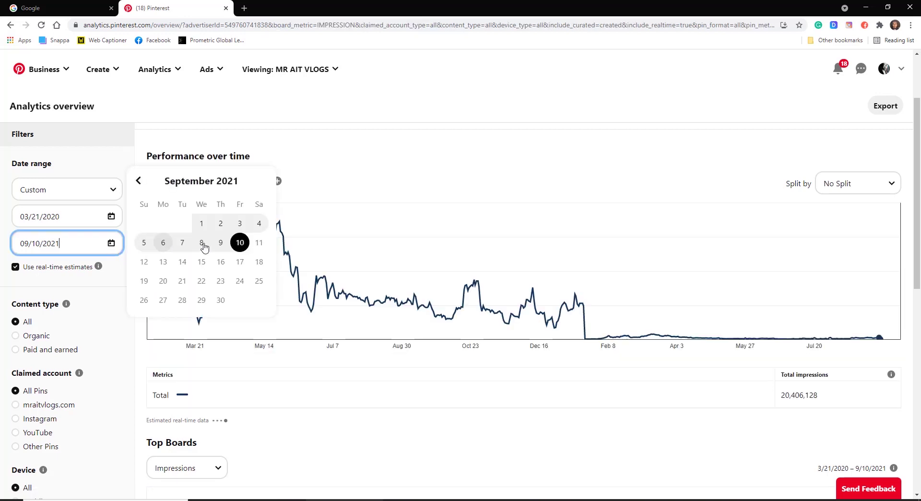
{"action": "left_click", "coordinate": [242, 243]}
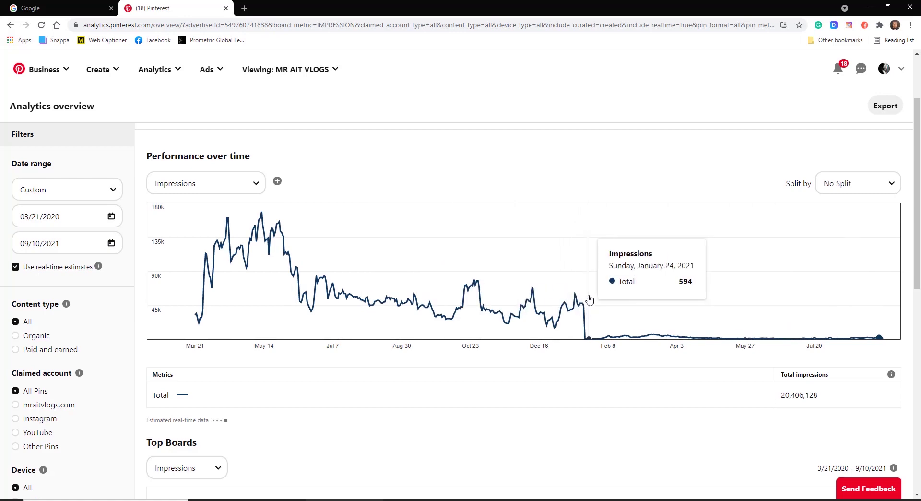
{"action": "scroll", "coordinate": [404, 272], "scroll_direction": "up", "scroll_amount": 2}
{"action": "left_click_drag", "start_coordinate": [188, 166], "coordinate": [149, 173]}
{"action": "left_click_drag", "start_coordinate": [225, 178], "coordinate": [405, 168]}
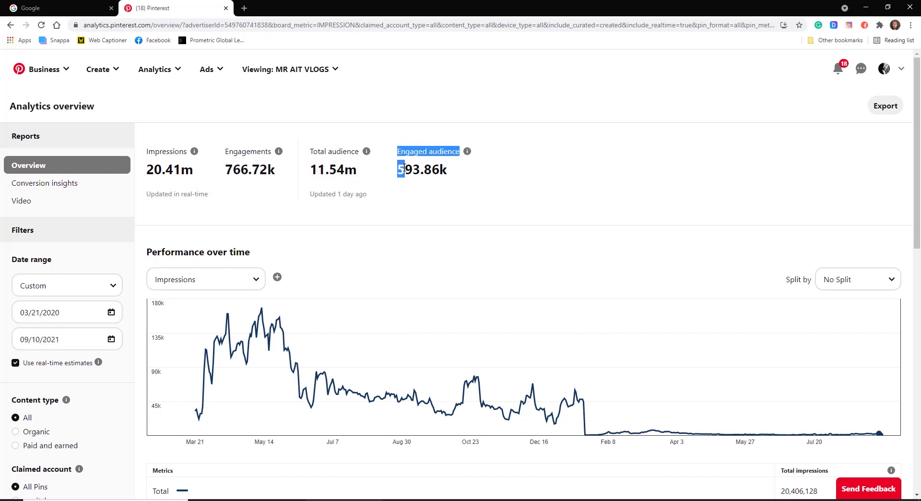
{"action": "left_click", "coordinate": [412, 178]}
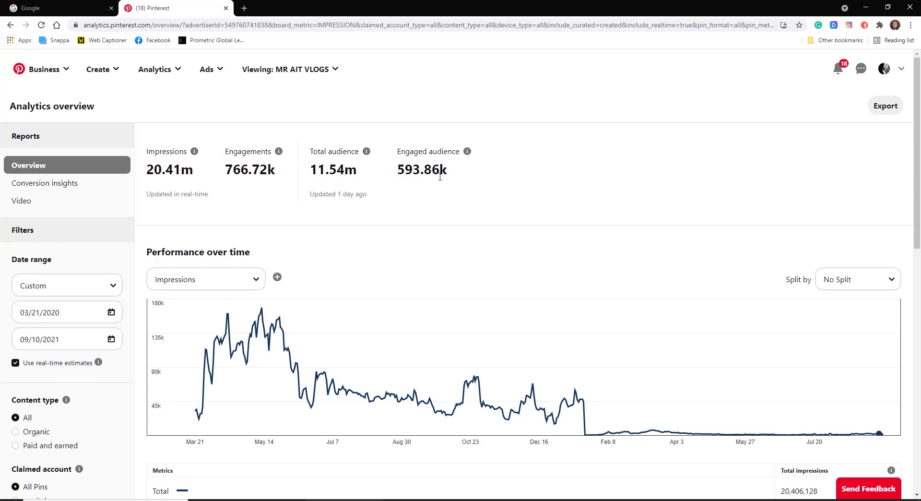
{"action": "scroll", "coordinate": [440, 177], "scroll_direction": "down", "scroll_amount": 5}
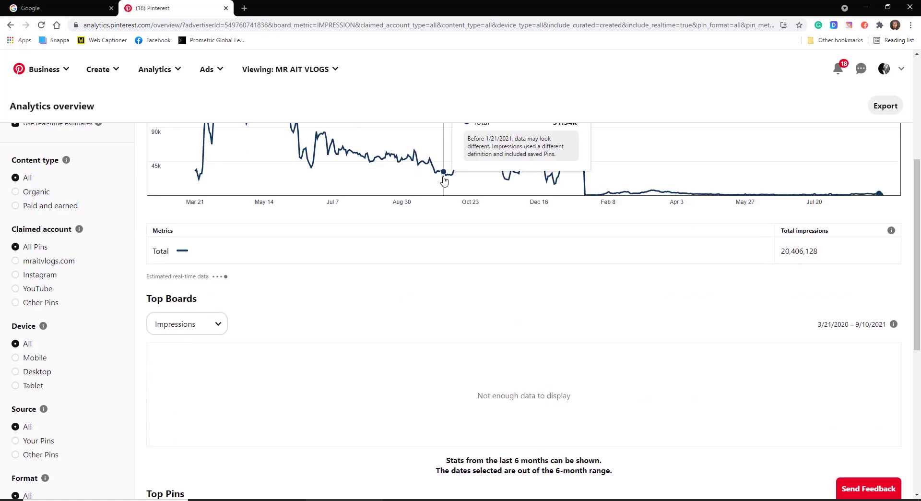
- Switch the overview chart between Pin clicks and Saves, ending back on Pin clicks
{"action": "scroll", "coordinate": [441, 175], "scroll_direction": "up", "scroll_amount": 3}
{"action": "left_click", "coordinate": [203, 185]}
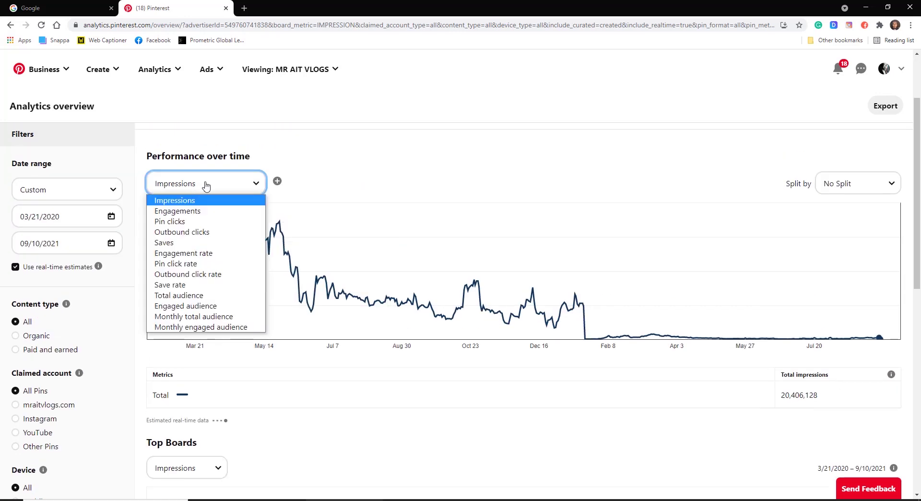
{"action": "left_click", "coordinate": [190, 223]}
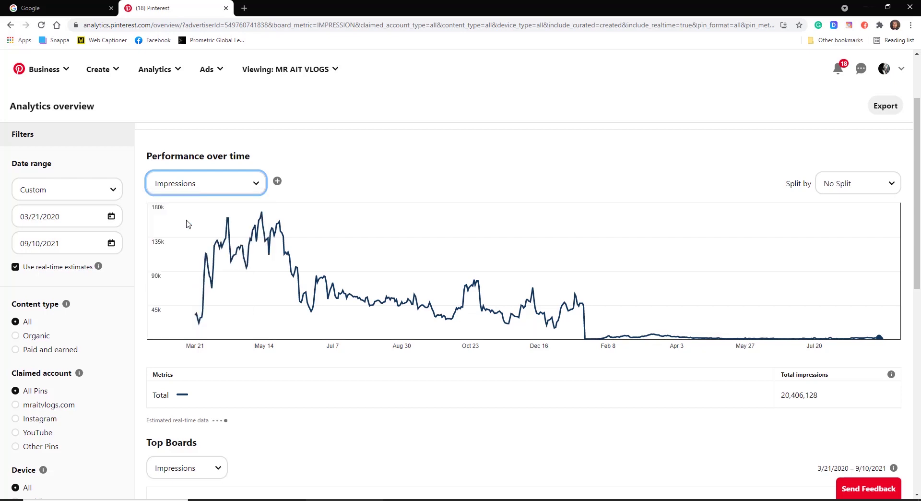
{"action": "left_click", "coordinate": [201, 192]}
{"action": "left_click", "coordinate": [188, 241]}
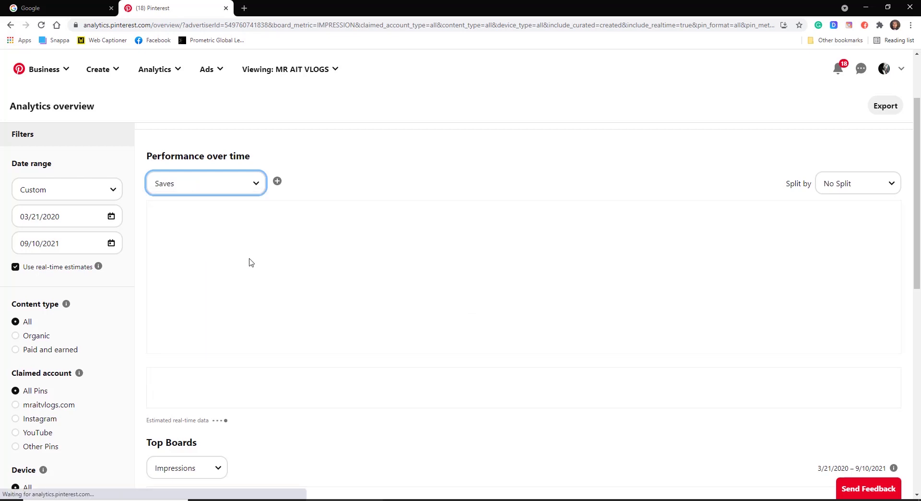
{"action": "scroll", "coordinate": [287, 255], "scroll_direction": "up", "scroll_amount": 2}
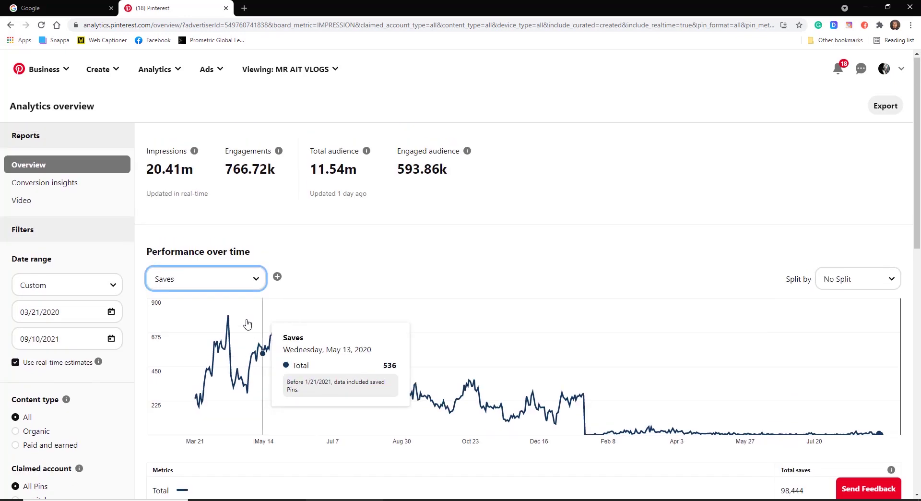
{"action": "left_click", "coordinate": [206, 286]}
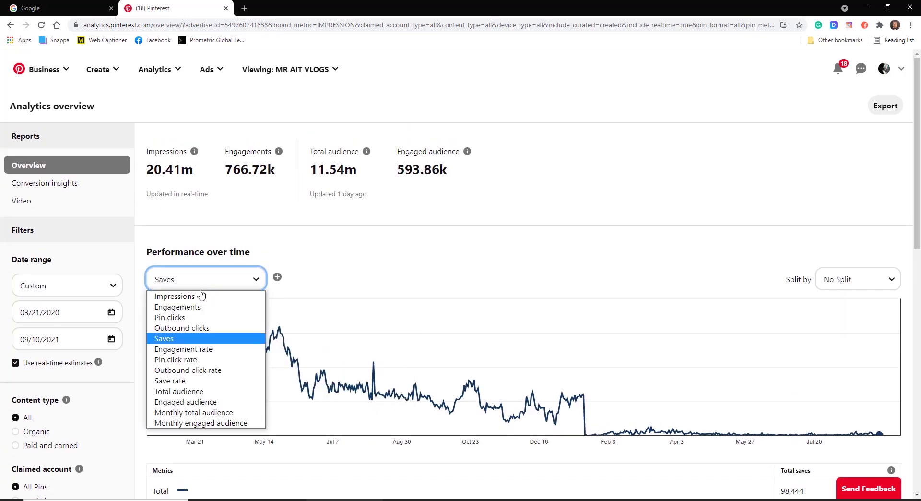
{"action": "left_click", "coordinate": [196, 318]}
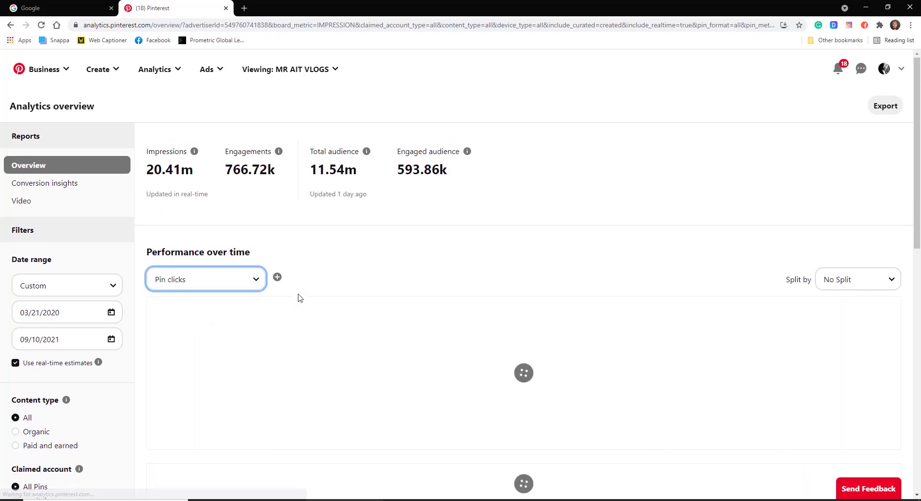
{"action": "scroll", "coordinate": [325, 292], "scroll_direction": "down", "scroll_amount": 4}
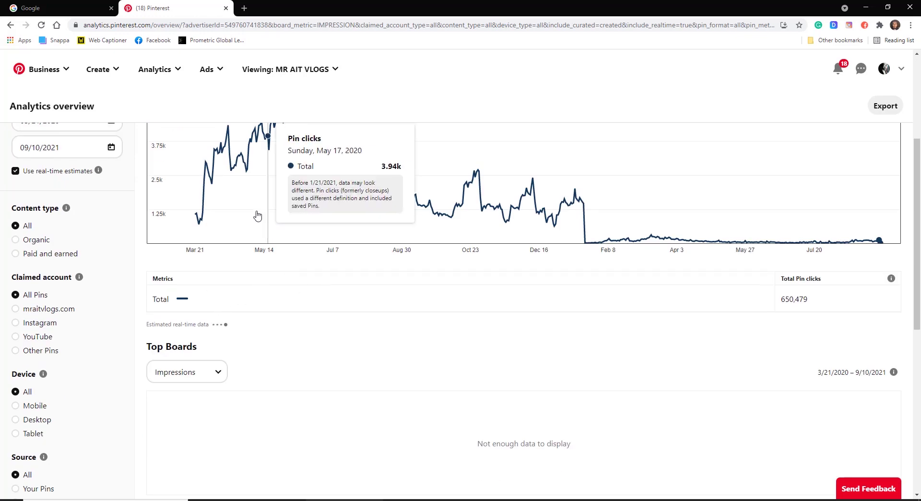
{"action": "scroll", "coordinate": [257, 214], "scroll_direction": "up", "scroll_amount": 2}
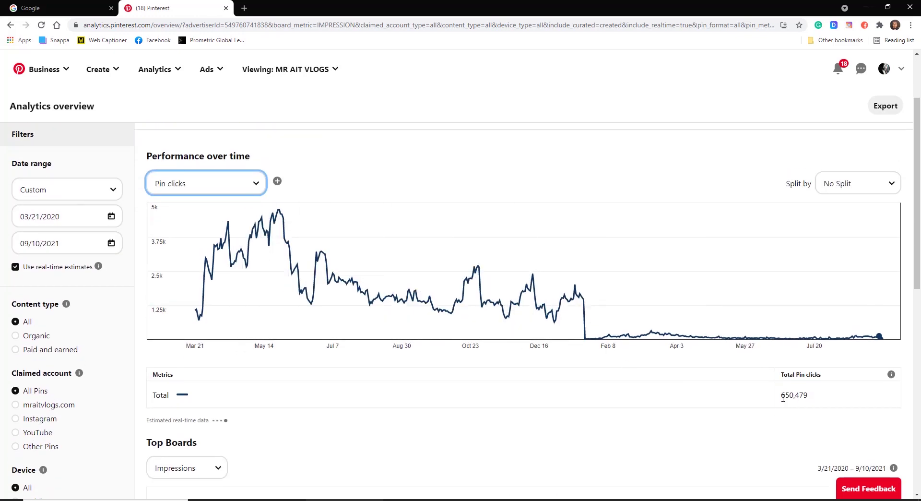
- Highlight the Total Pin clicks value 650,479 in the Metrics table, then deselect it
{"action": "left_click_drag", "start_coordinate": [823, 395], "coordinate": [781, 395]}
{"action": "left_click", "coordinate": [803, 394]}
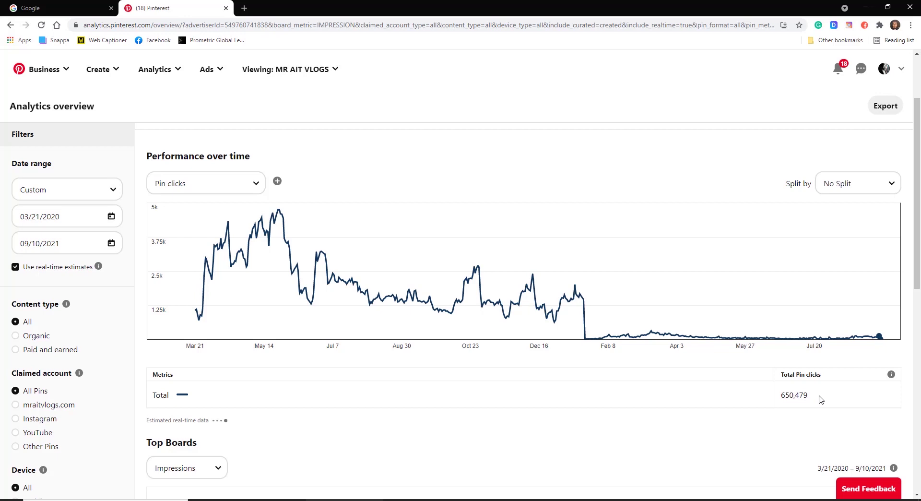
{"action": "mouse_move", "coordinate": [815, 396]}
{"action": "left_mouse_down"}
{"action": "mouse_move", "coordinate": [789, 396]}
{"action": "mouse_move", "coordinate": [809, 399]}
{"action": "left_mouse_up"}
{"action": "left_click", "coordinate": [815, 400]}
{"action": "scroll", "coordinate": [818, 400], "scroll_direction": "down", "scroll_amount": 2}
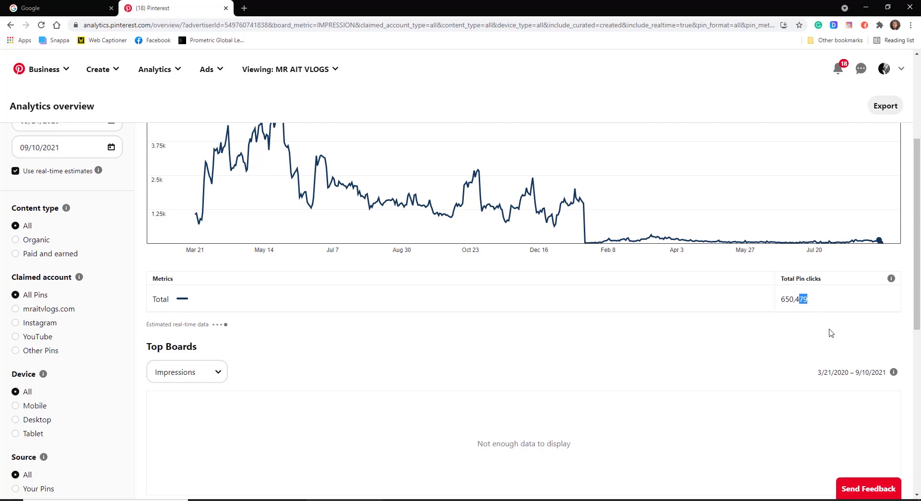
{"action": "left_click", "coordinate": [819, 304]}
{"action": "mouse_move", "coordinate": [819, 304]}
{"action": "left_mouse_down"}
{"action": "mouse_move", "coordinate": [785, 302]}
{"action": "mouse_move", "coordinate": [806, 303]}
{"action": "left_mouse_up"}
{"action": "scroll", "coordinate": [787, 336], "scroll_direction": "up", "scroll_amount": 3}
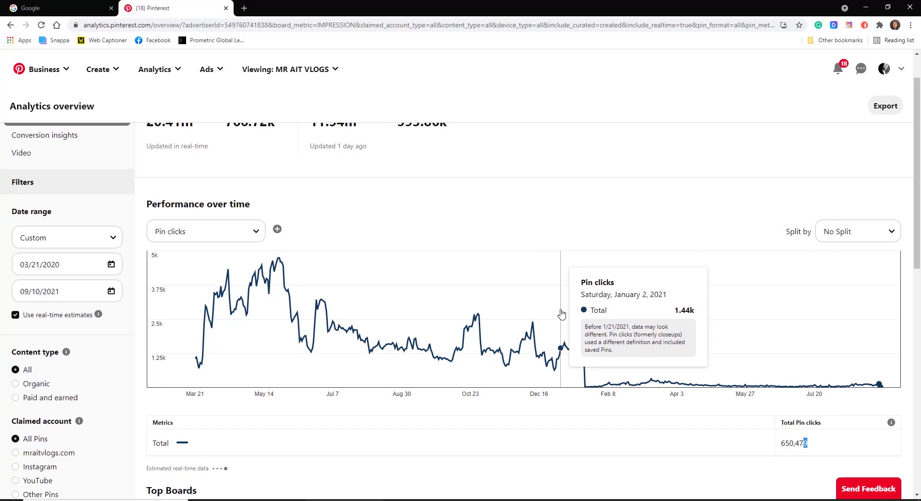
{"action": "scroll", "coordinate": [795, 250], "scroll_direction": "down", "scroll_amount": 4}
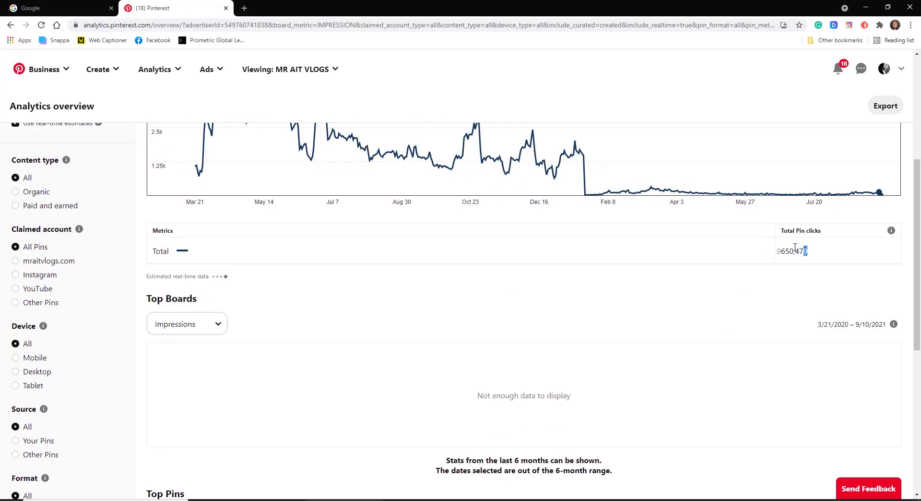
{"action": "left_click_drag", "start_coordinate": [821, 255], "coordinate": [783, 253]}
{"action": "left_click", "coordinate": [810, 257]}
{"action": "scroll", "coordinate": [787, 260], "scroll_direction": "up", "scroll_amount": 3}
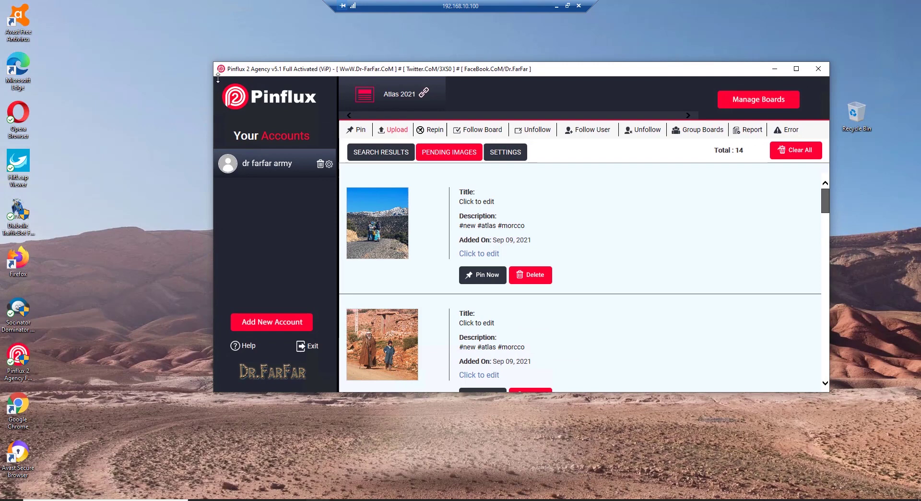
- Move the Pinflux window and reload the account from Your Accounts on the Pin tab
{"action": "mouse_move", "coordinate": [257, 54]}
{"action": "left_mouse_down"}
{"action": "mouse_move", "coordinate": [240, 55]}
{"action": "mouse_move", "coordinate": [209, 90]}
{"action": "mouse_move", "coordinate": [253, 174]}
{"action": "mouse_move", "coordinate": [253, 105]}
{"action": "mouse_move", "coordinate": [261, 120]}
{"action": "mouse_move", "coordinate": [251, 51]}
{"action": "mouse_move", "coordinate": [272, 95]}
{"action": "mouse_move", "coordinate": [286, 91]}
{"action": "mouse_move", "coordinate": [268, 48]}
{"action": "left_mouse_up"}
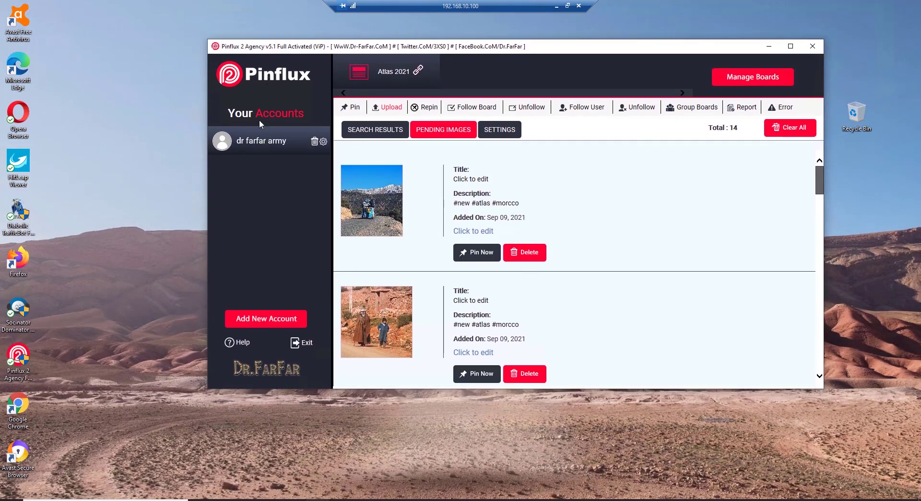
{"action": "left_click", "coordinate": [252, 77]}
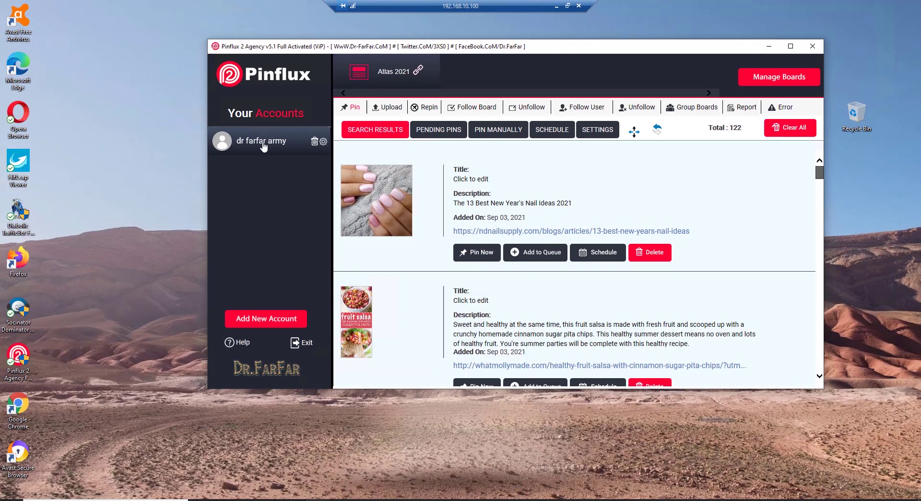
{"action": "left_click", "coordinate": [263, 142]}
{"action": "left_click", "coordinate": [265, 318]}
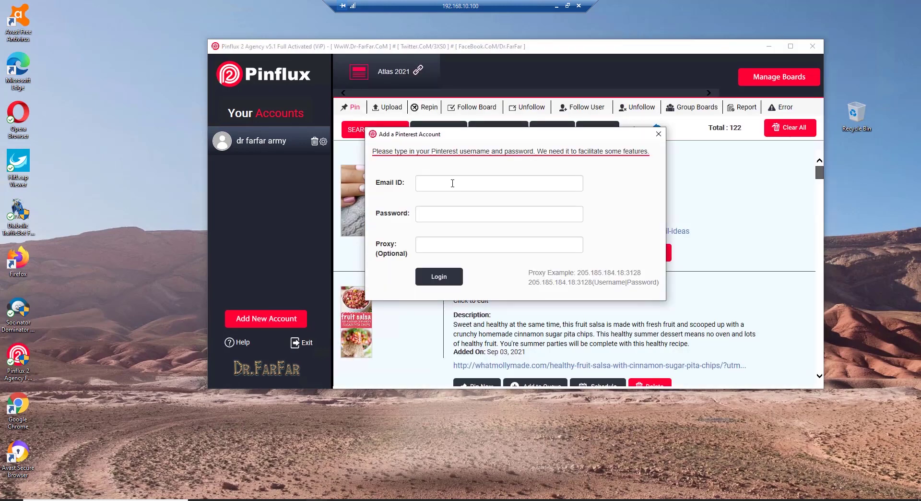
{"action": "left_click", "coordinate": [450, 216]}
{"action": "left_click", "coordinate": [449, 247]}
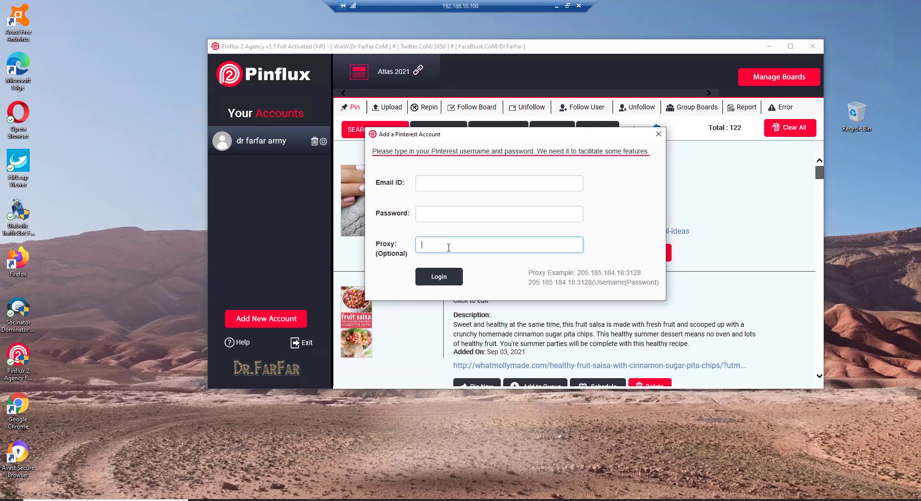
{"action": "left_click", "coordinate": [658, 135]}
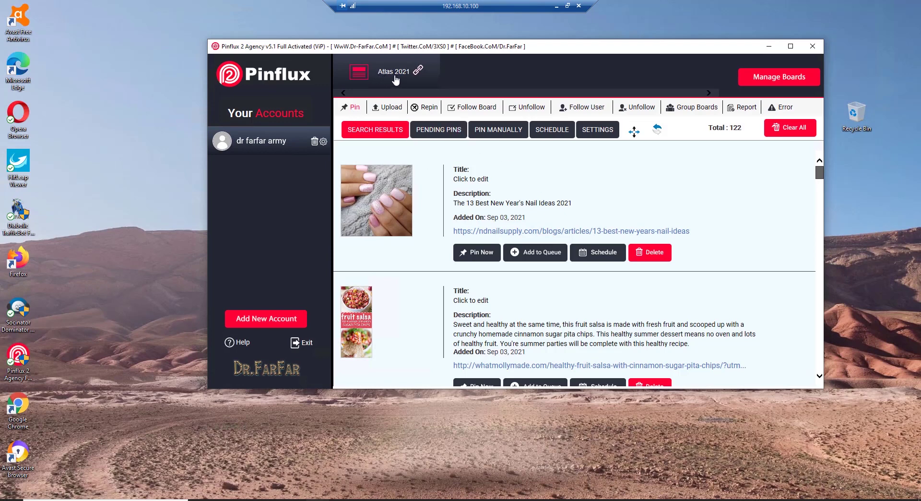
{"action": "left_click", "coordinate": [774, 85]}
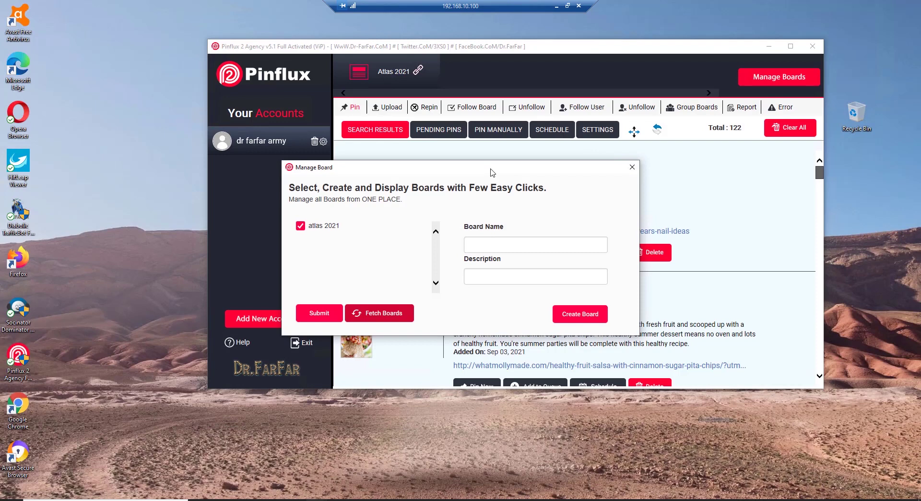
{"action": "left_click", "coordinate": [514, 247]}
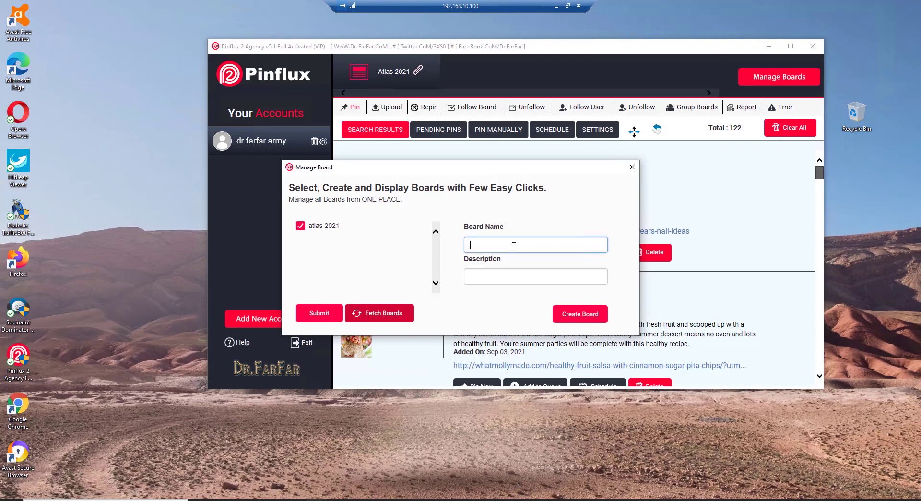
{"action": "left_click", "coordinate": [500, 282]}
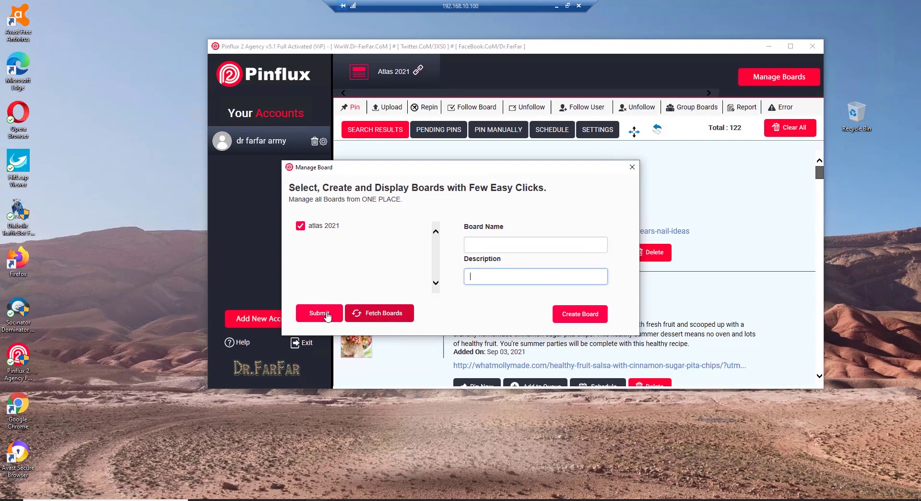
{"action": "left_click", "coordinate": [632, 168]}
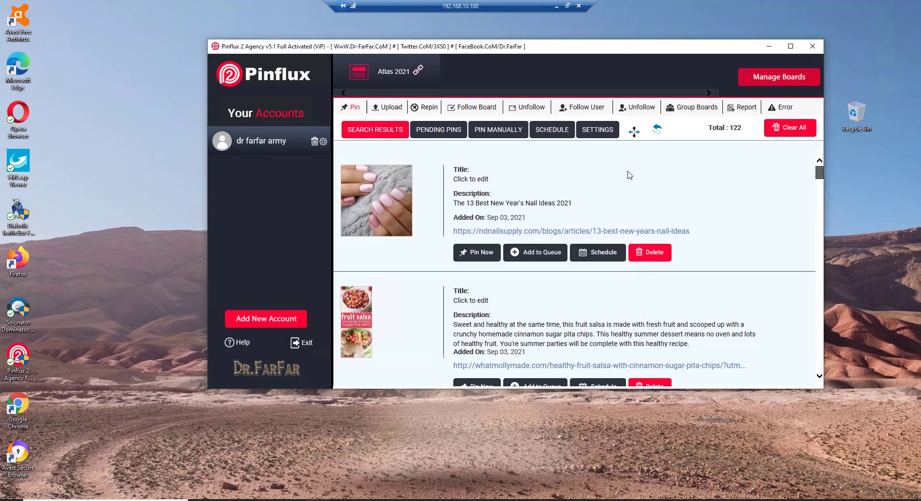
- Show the Pin settings with the 45-minute minimum gap, 1-hour maximum gap and keyword 'new'
{"action": "left_click", "coordinate": [601, 136]}
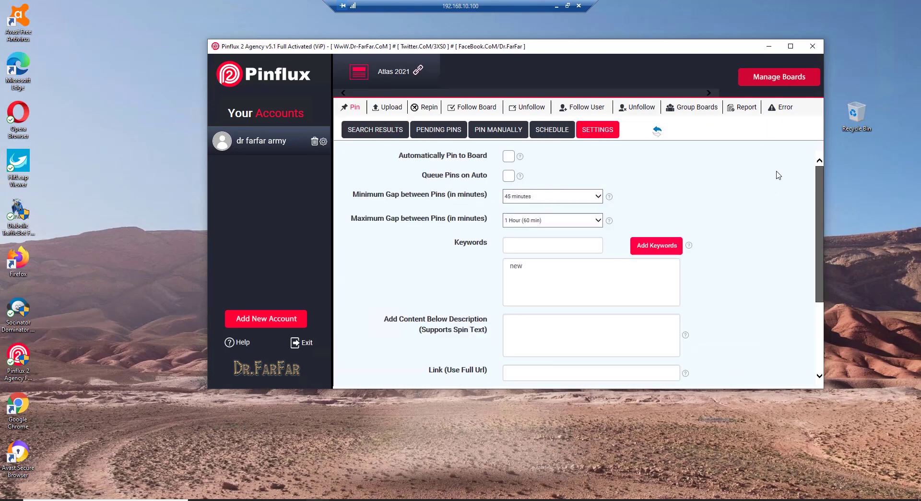
{"action": "scroll", "coordinate": [534, 273], "scroll_direction": "down", "scroll_amount": 1}
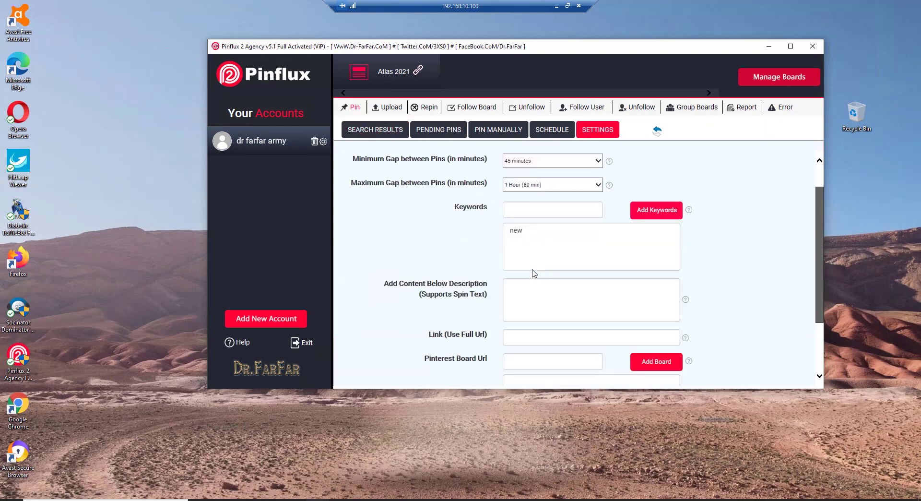
- Go to the Upload section via the Pin tab, showing 0 items
{"action": "left_click", "coordinate": [388, 109]}
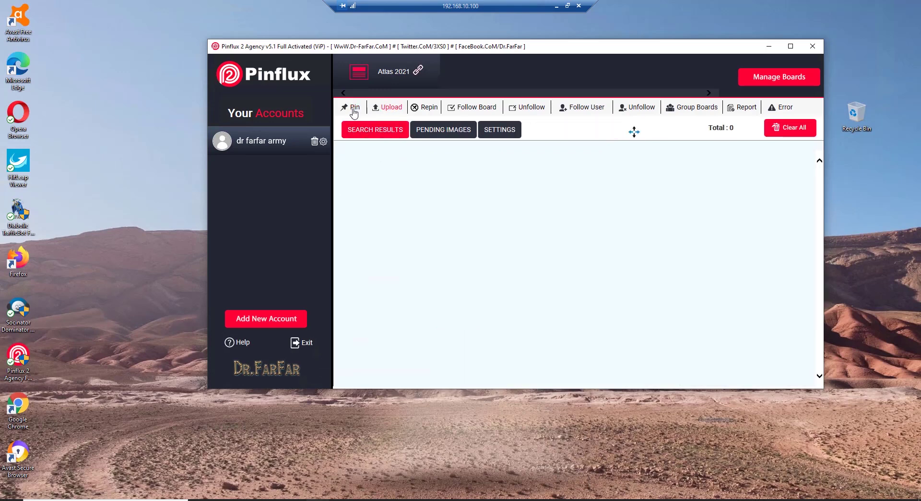
{"action": "left_click", "coordinate": [384, 110]}
{"action": "left_click", "coordinate": [354, 110]}
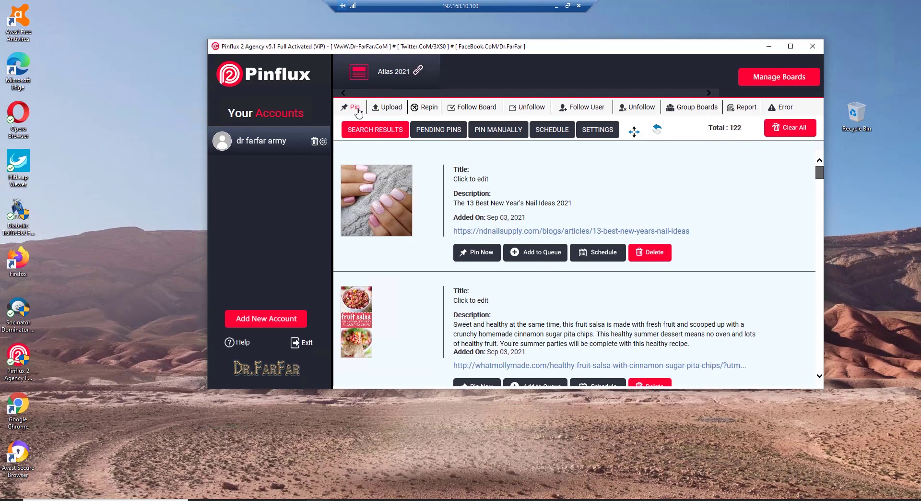
{"action": "left_click", "coordinate": [388, 111]}
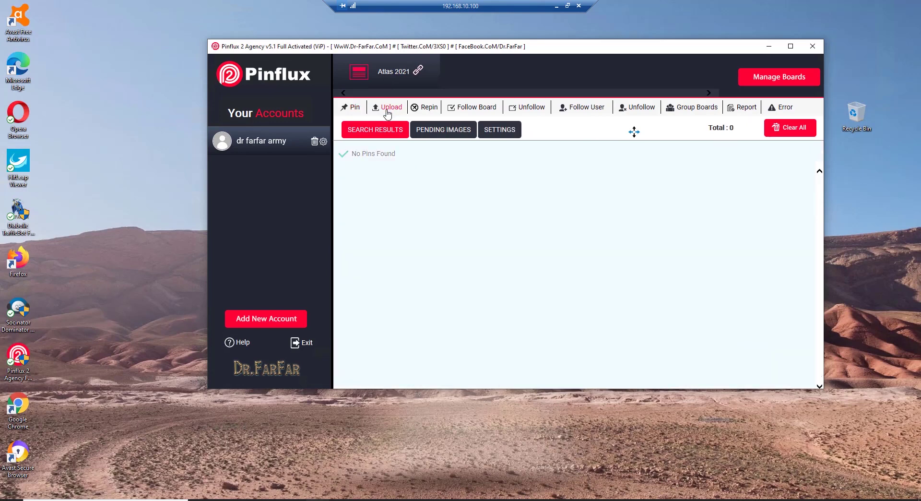
- Open Upload settings with Starting/Ending times kept on Other at 15 and 30 minutes
{"action": "left_click", "coordinate": [498, 135]}
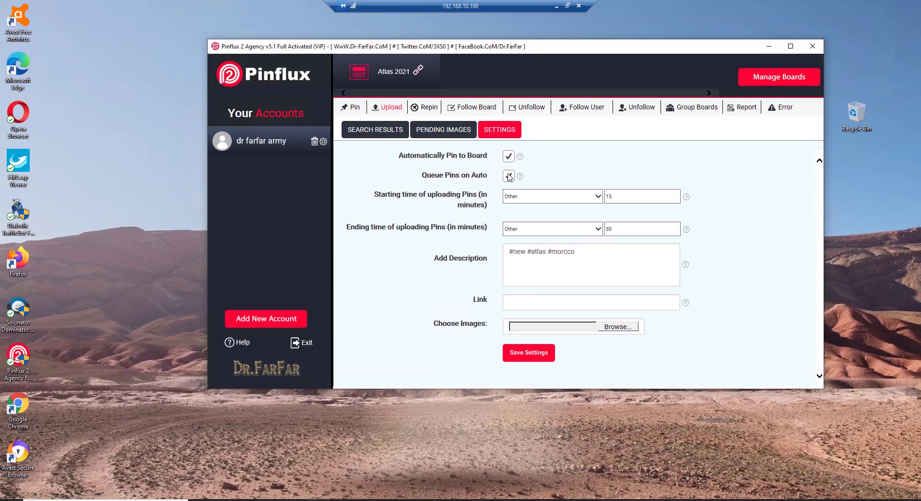
{"action": "left_click", "coordinate": [528, 197]}
{"action": "left_click", "coordinate": [602, 199]}
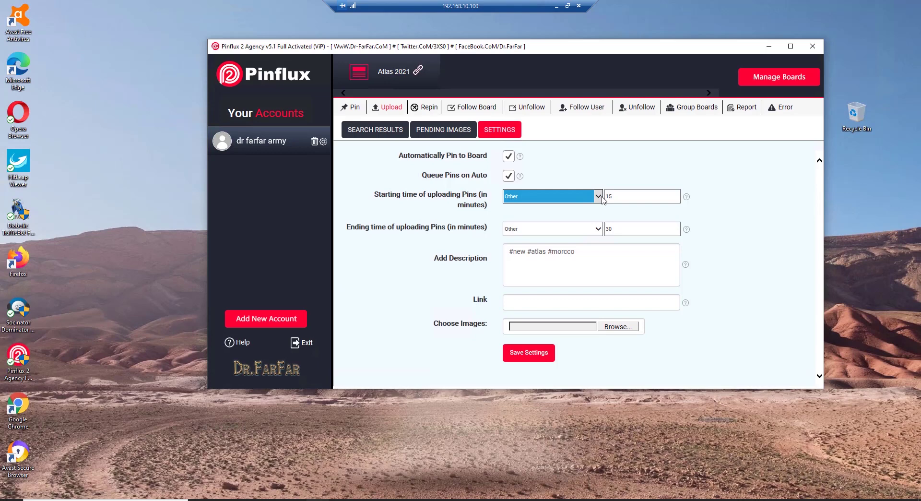
{"action": "left_click", "coordinate": [616, 196]}
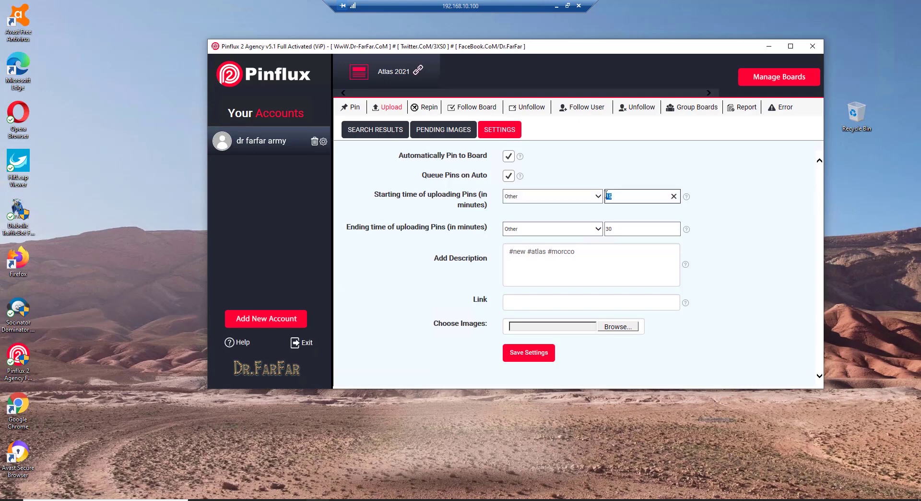
{"action": "left_click", "coordinate": [563, 231]}
{"action": "left_click", "coordinate": [552, 230]}
{"action": "left_click", "coordinate": [623, 230]}
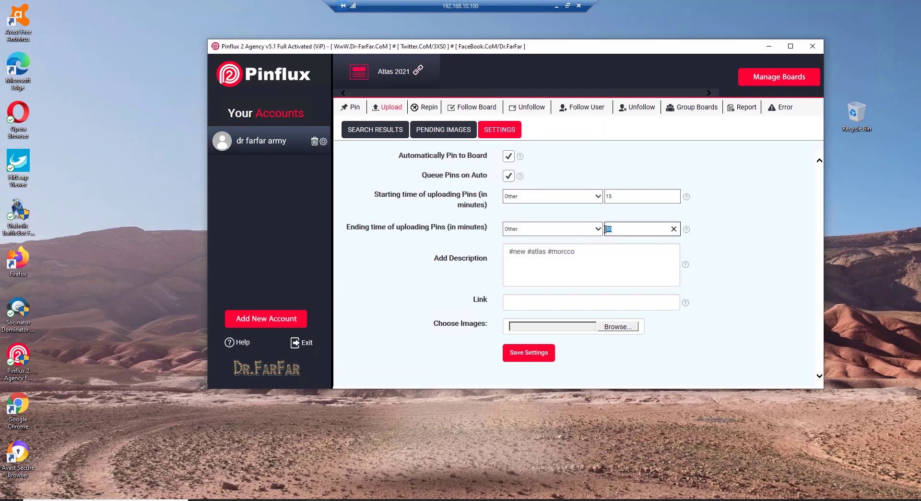
{"action": "left_click", "coordinate": [626, 218]}
{"action": "left_click_drag", "start_coordinate": [497, 42], "coordinate": [472, 33]}
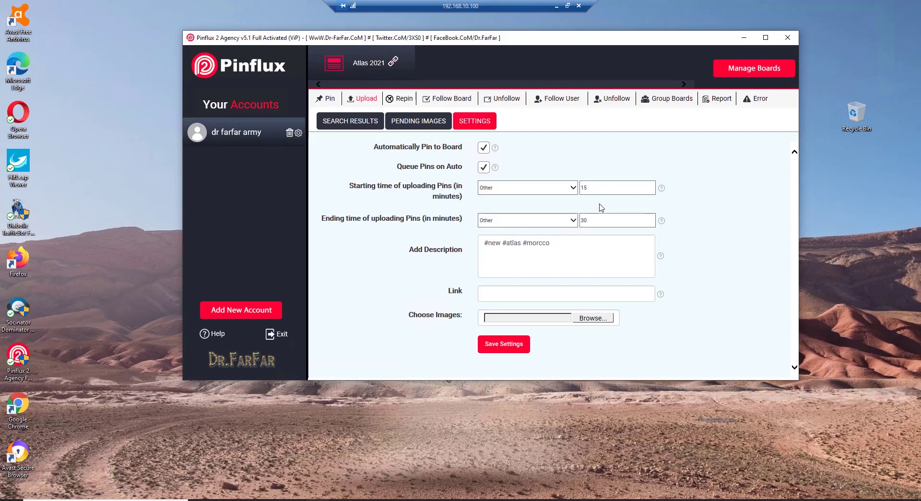
{"action": "key", "text": "Tab"}
{"action": "left_click", "coordinate": [551, 244]}
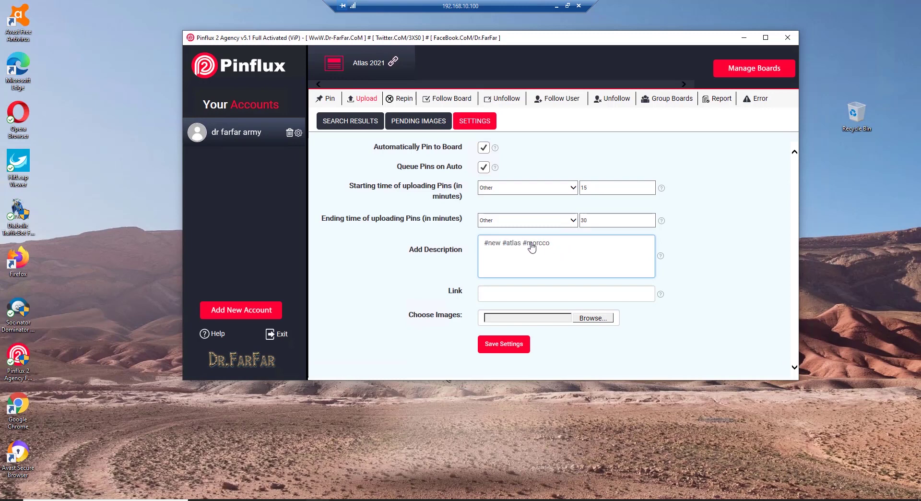
{"action": "mouse_move", "coordinate": [551, 244]}
{"action": "left_mouse_down"}
{"action": "mouse_move", "coordinate": [492, 246]}
{"action": "mouse_move", "coordinate": [544, 248]}
{"action": "left_mouse_up"}
{"action": "left_click", "coordinate": [555, 251]}
{"action": "left_click", "coordinate": [512, 291]}
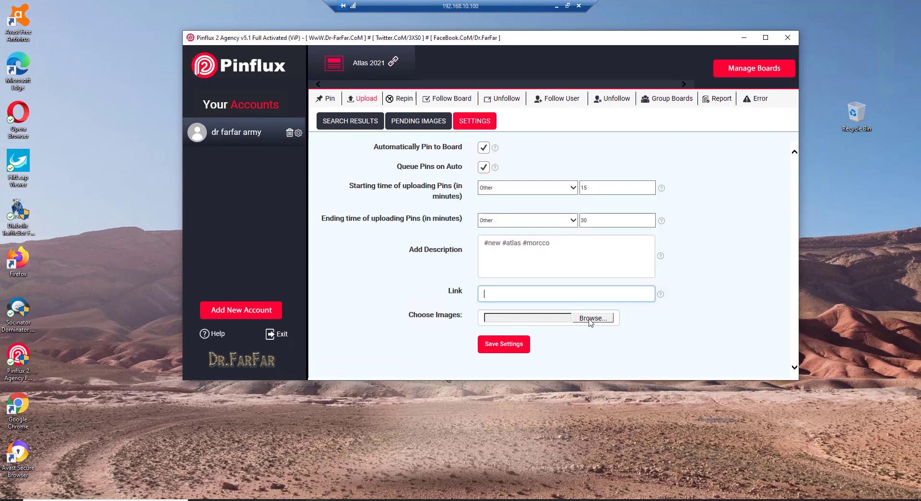
{"action": "left_click", "coordinate": [434, 316]}
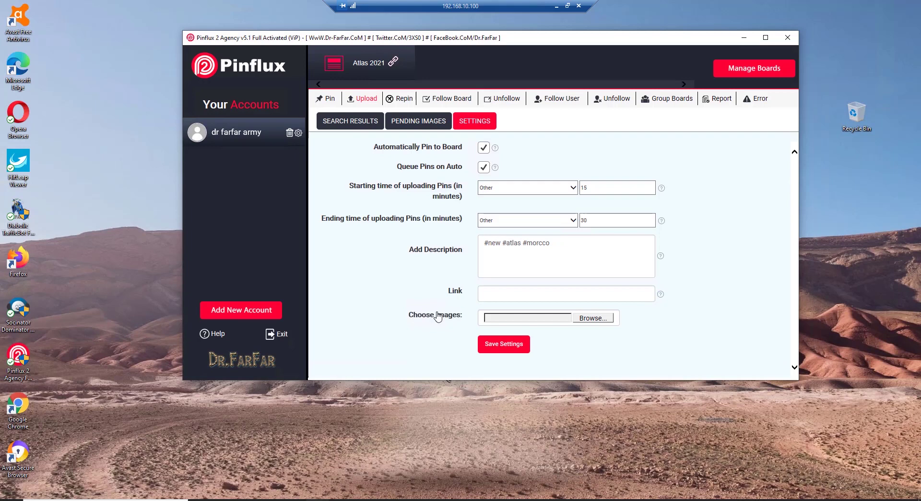
- Choose 1 (9).jpg plus several more thumbnails from Downloads > atlasmountains as upload images
{"action": "left_click", "coordinate": [590, 321]}
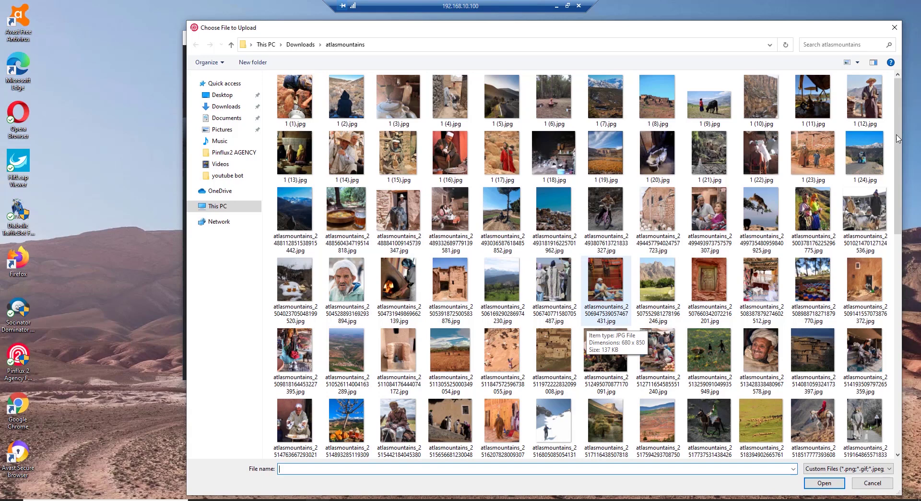
{"action": "scroll", "coordinate": [900, 192], "scroll_direction": "down", "scroll_amount": 3}
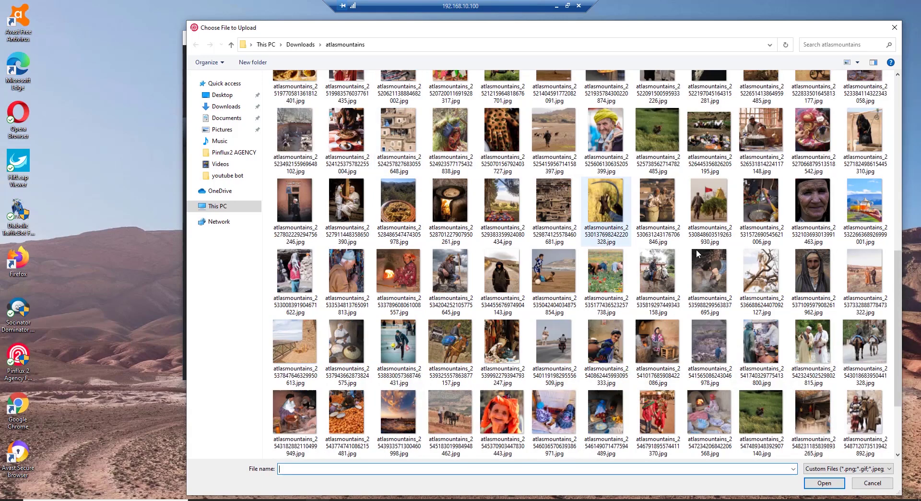
{"action": "scroll", "coordinate": [559, 248], "scroll_direction": "down", "scroll_amount": 2}
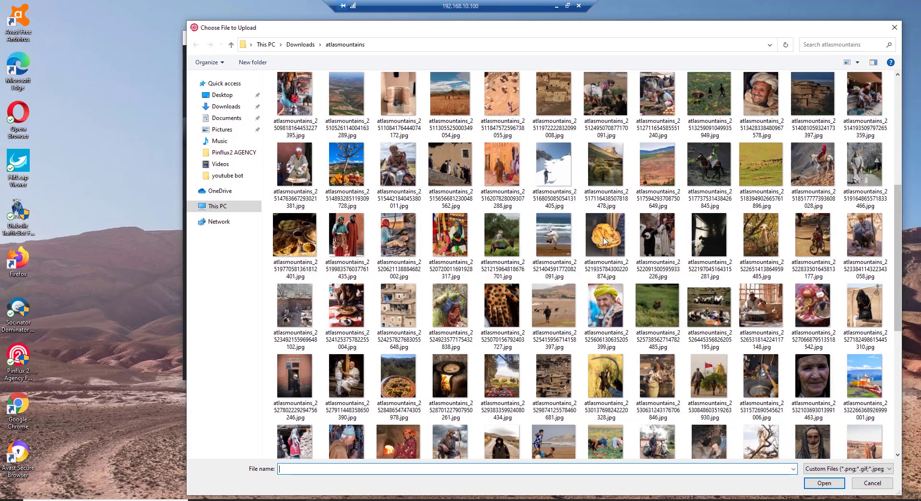
{"action": "scroll", "coordinate": [613, 269], "scroll_direction": "down", "scroll_amount": 6}
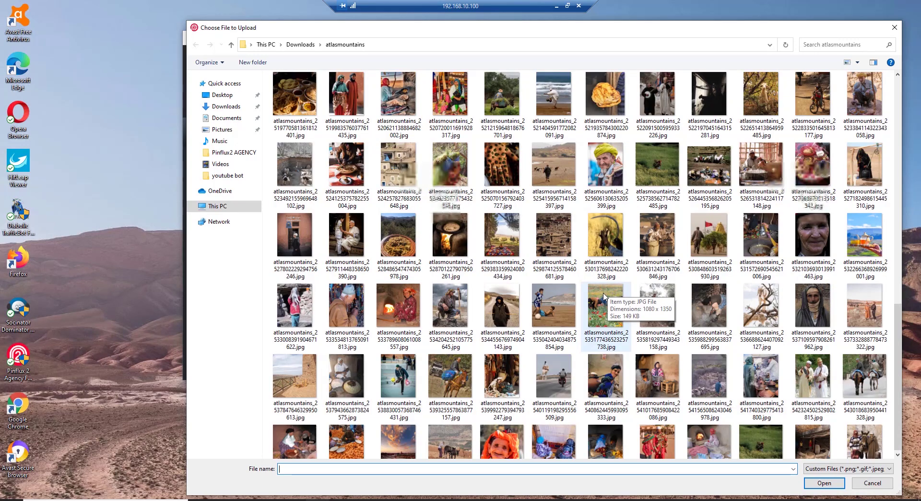
{"action": "scroll", "coordinate": [603, 292], "scroll_direction": "up", "scroll_amount": 10}
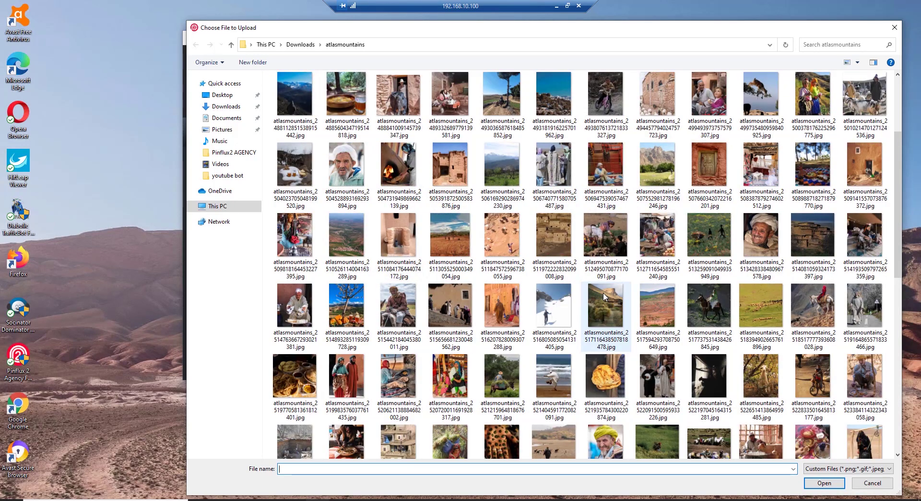
{"action": "scroll", "coordinate": [579, 243], "scroll_direction": "up", "scroll_amount": 2}
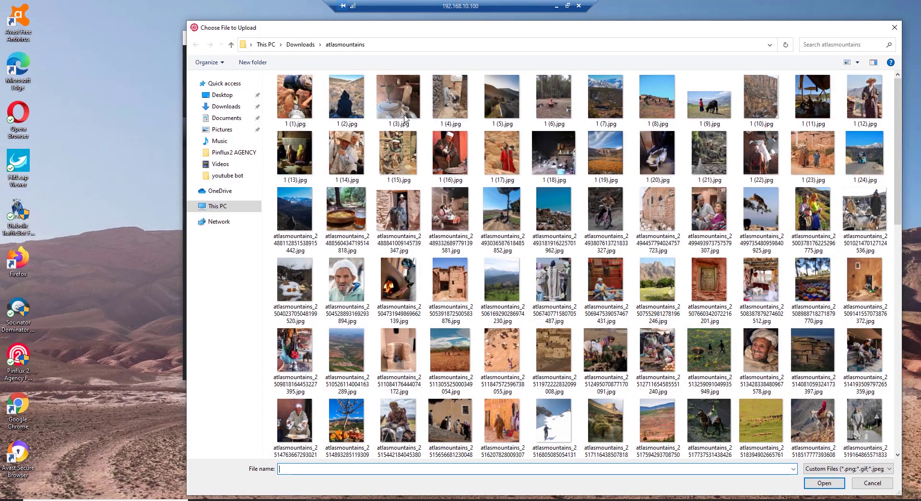
{"action": "left_click", "coordinate": [730, 110]}
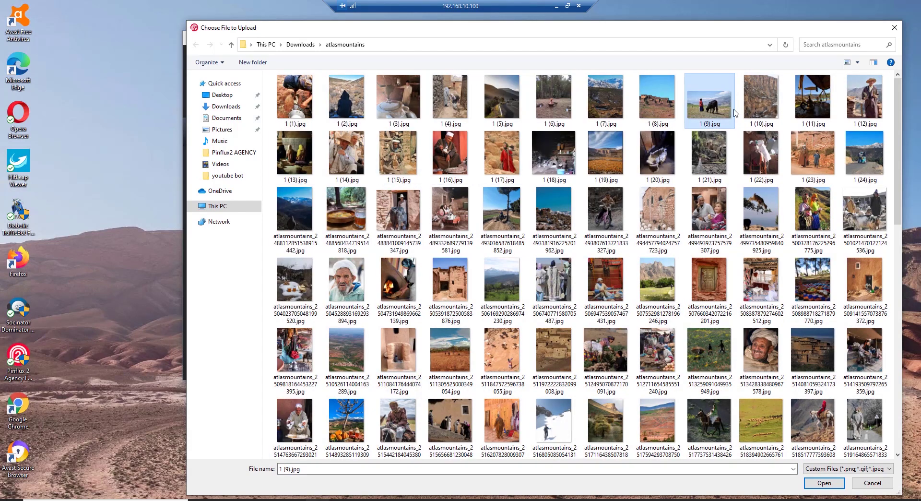
{"action": "left_click_drag", "start_coordinate": [893, 92], "coordinate": [396, 189]}
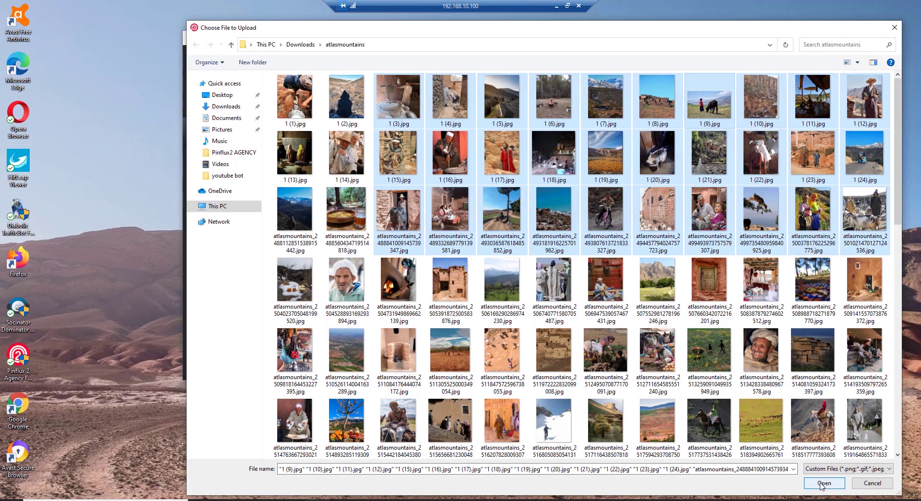
{"action": "left_click", "coordinate": [824, 484]}
- Save and confirm the settings, check the 20 pending images, then open Atlas 2021 on Pinterest
{"action": "left_click", "coordinate": [516, 350]}
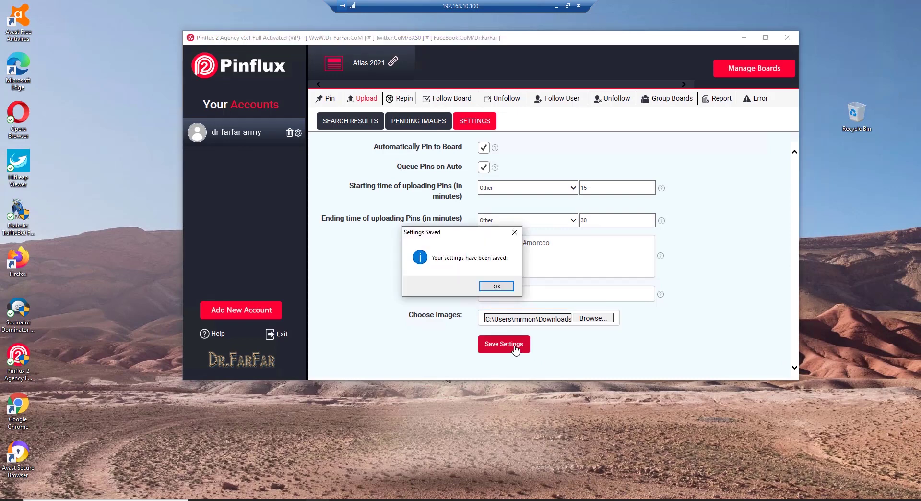
{"action": "left_click", "coordinate": [496, 287]}
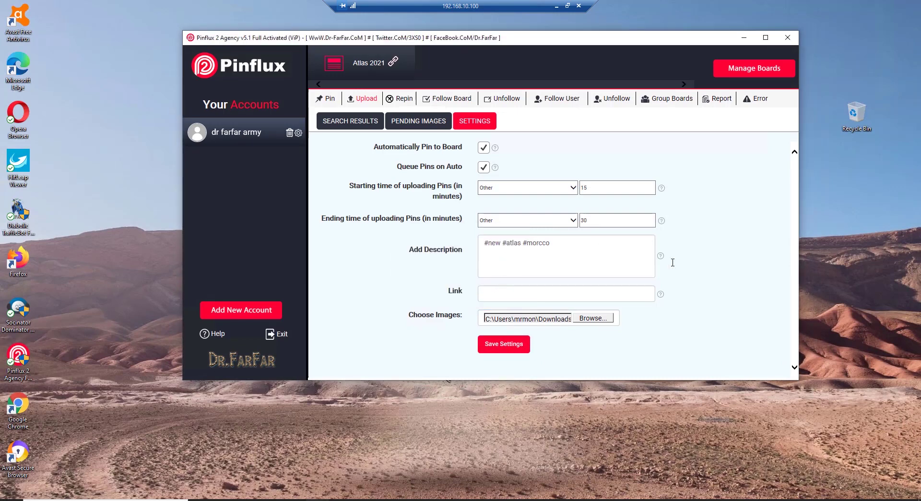
{"action": "left_click", "coordinate": [418, 123]}
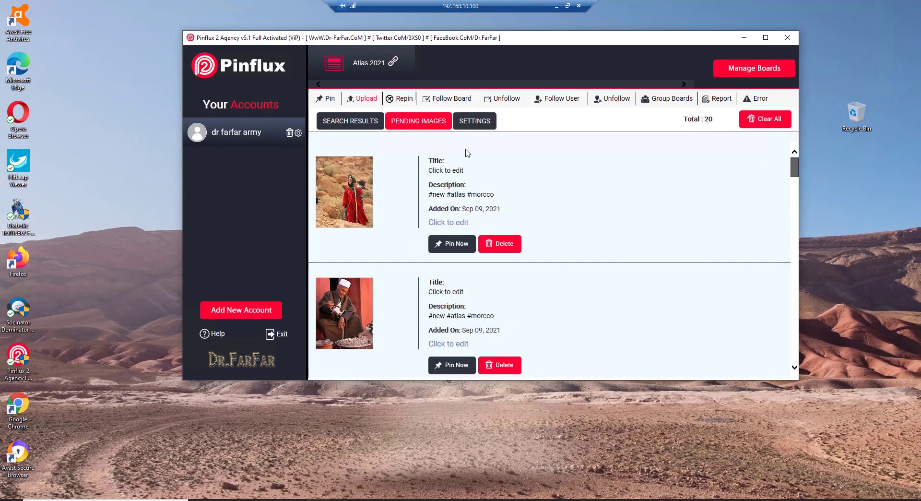
{"action": "scroll", "coordinate": [468, 153], "scroll_direction": "down", "scroll_amount": 10}
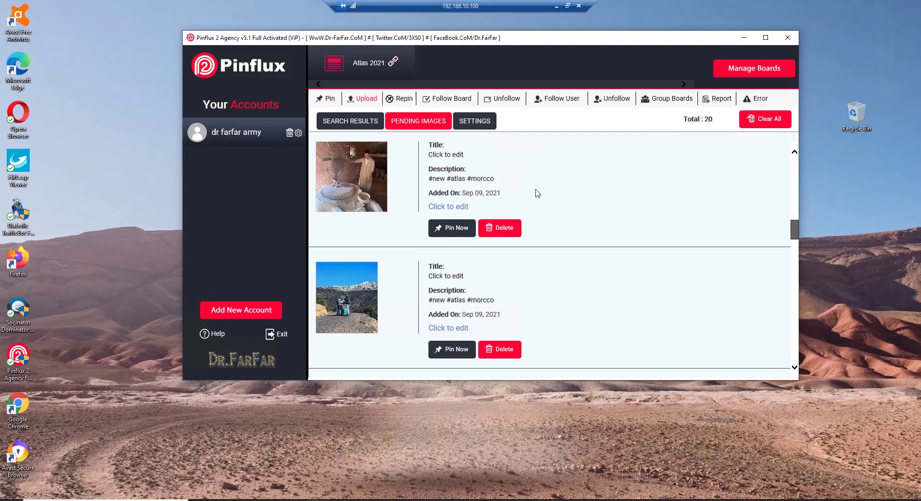
{"action": "scroll", "coordinate": [538, 193], "scroll_direction": "down", "scroll_amount": 10}
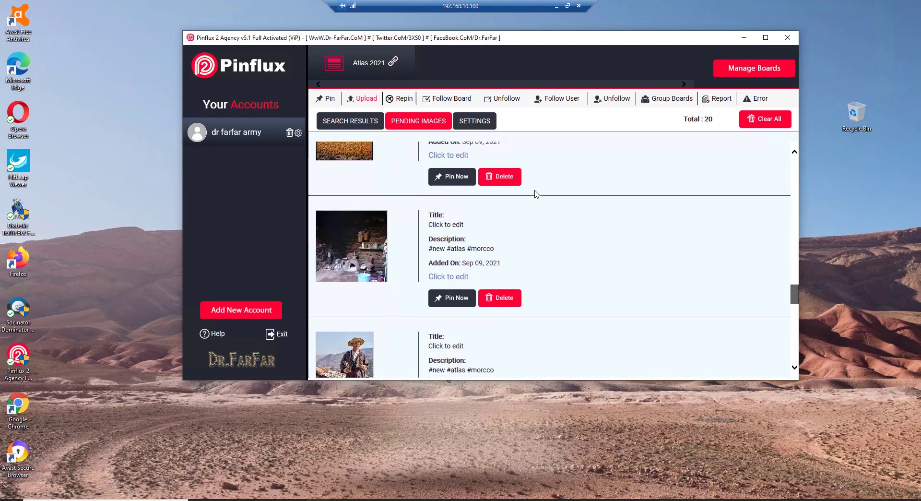
{"action": "scroll", "coordinate": [537, 193], "scroll_direction": "up", "scroll_amount": 8}
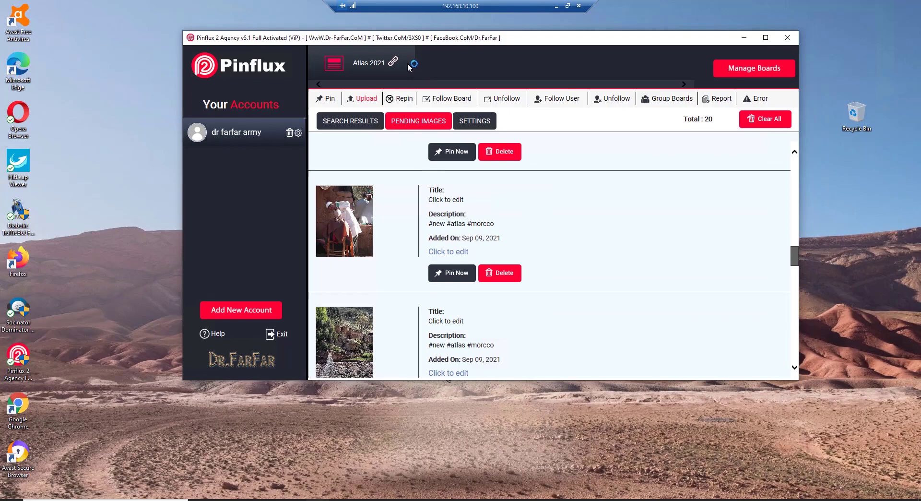
{"action": "left_click", "coordinate": [394, 62]}
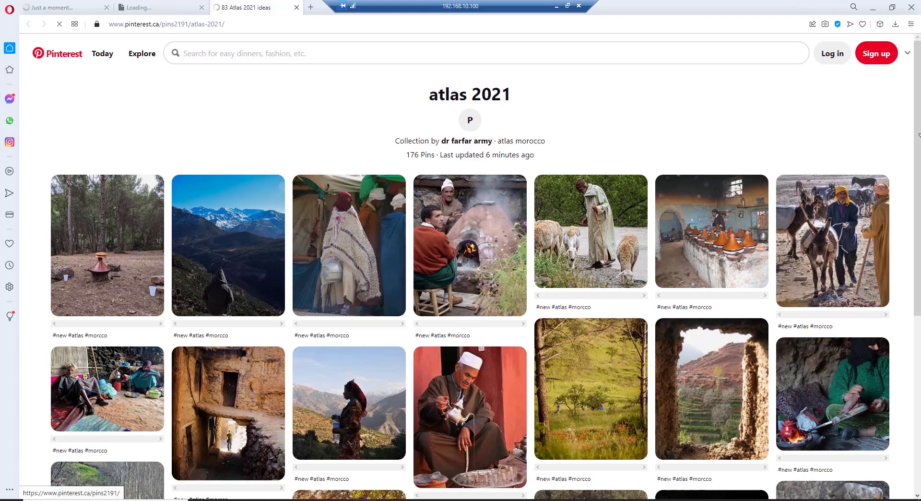
- Scroll through the atlas 2021 board's pins and open one to view its details
{"action": "left_click_drag", "start_coordinate": [916, 120], "coordinate": [910, 300]}
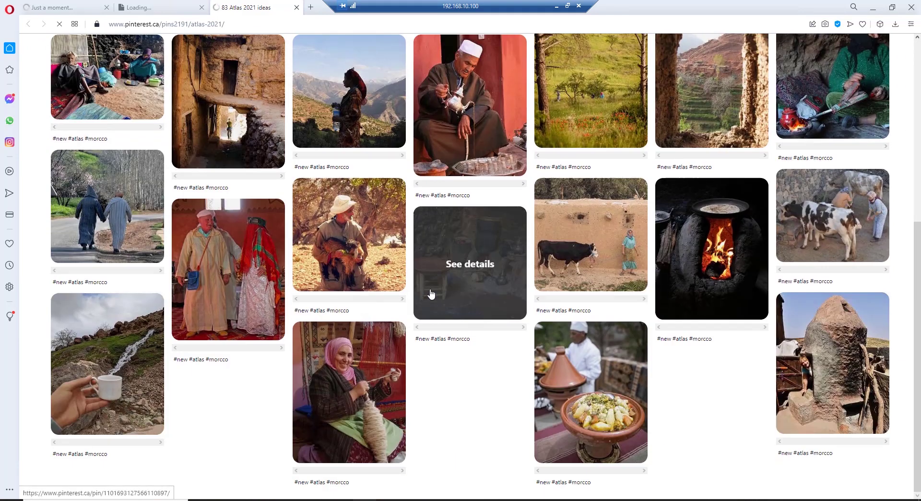
{"action": "scroll", "coordinate": [394, 262], "scroll_direction": "up", "scroll_amount": 6}
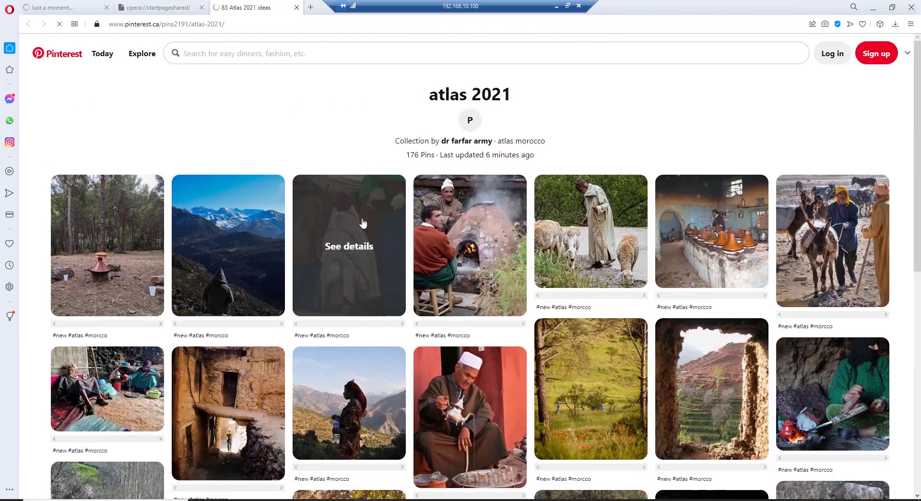
{"action": "left_click", "coordinate": [363, 222]}
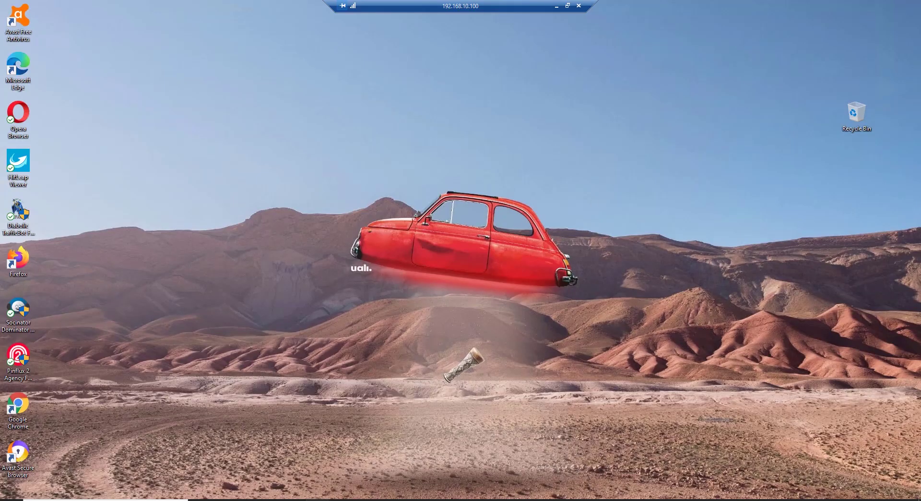
- Restore Pinflux from the taskbar on its 122 Pin search results and drag the window into place
{"action": "left_click", "coordinate": [318, 499]}
{"action": "scroll", "coordinate": [789, 177], "scroll_direction": "down", "scroll_amount": 3}
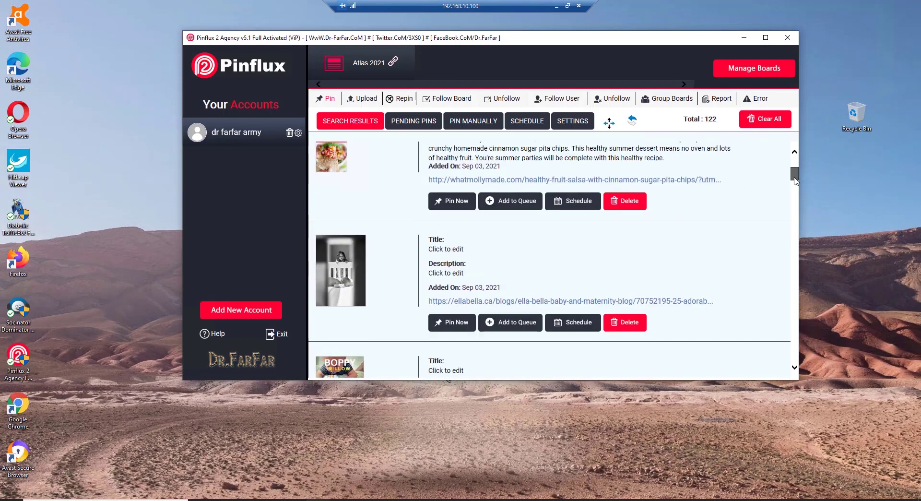
{"action": "scroll", "coordinate": [795, 180], "scroll_direction": "up", "scroll_amount": 3}
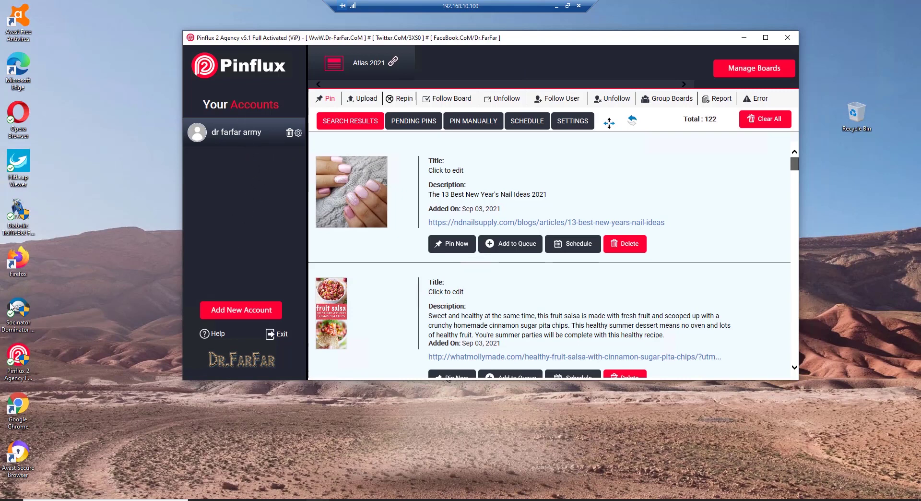
{"action": "left_click", "coordinate": [11, 320]}
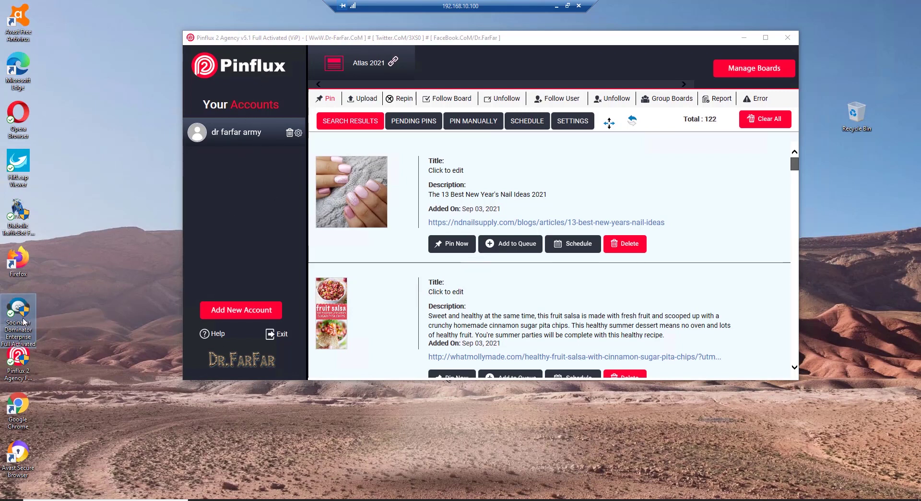
{"action": "left_click", "coordinate": [499, 43]}
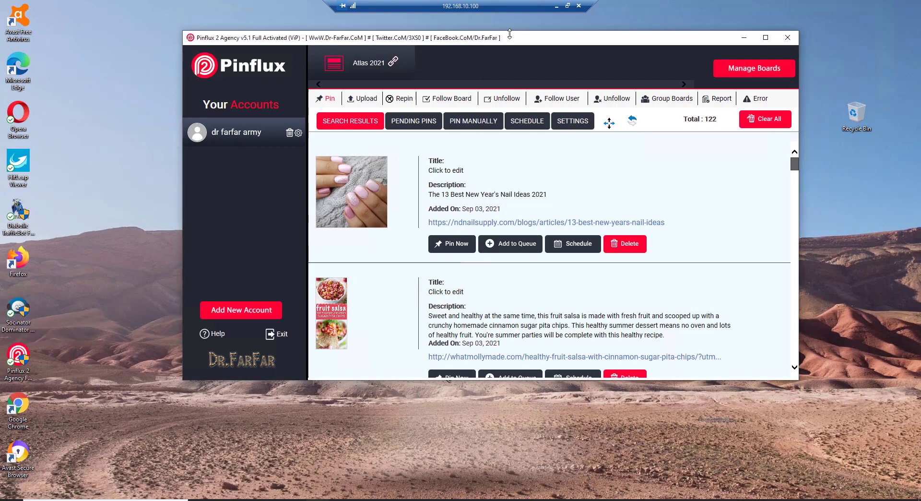
{"action": "mouse_move", "coordinate": [491, 41]}
{"action": "left_mouse_down"}
{"action": "mouse_move", "coordinate": [452, 31]}
{"action": "mouse_move", "coordinate": [505, 45]}
{"action": "left_mouse_up"}
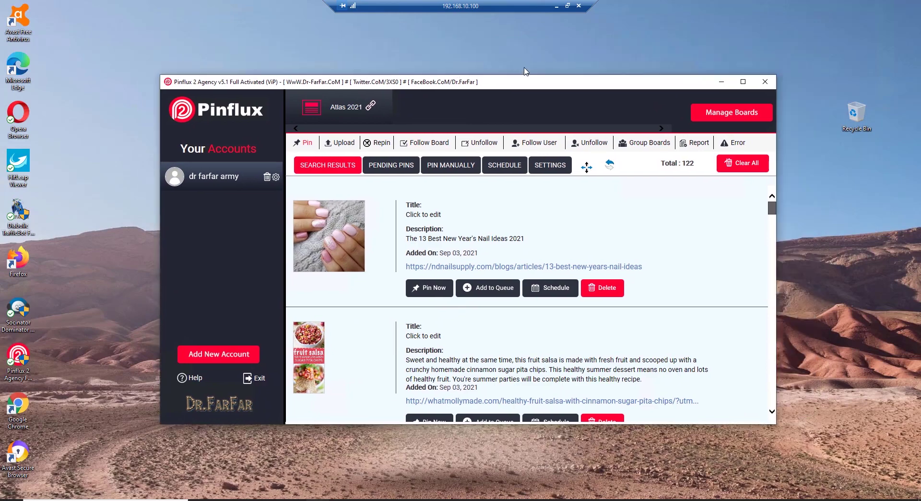